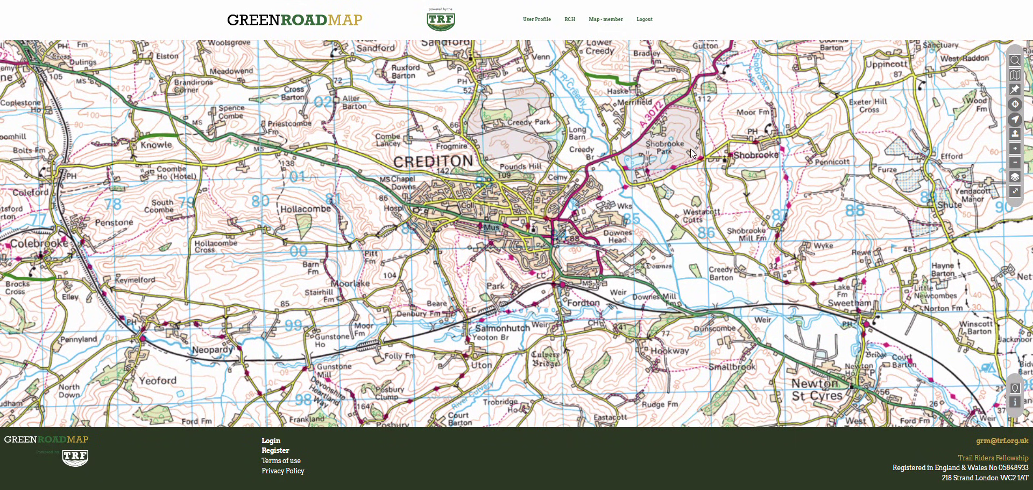
Open the full details of the green track from North Creedy to Sturridge, north of Crediton
left_click_drag(561, 115, 537, 186)
left_click_drag(620, 85, 593, 172)
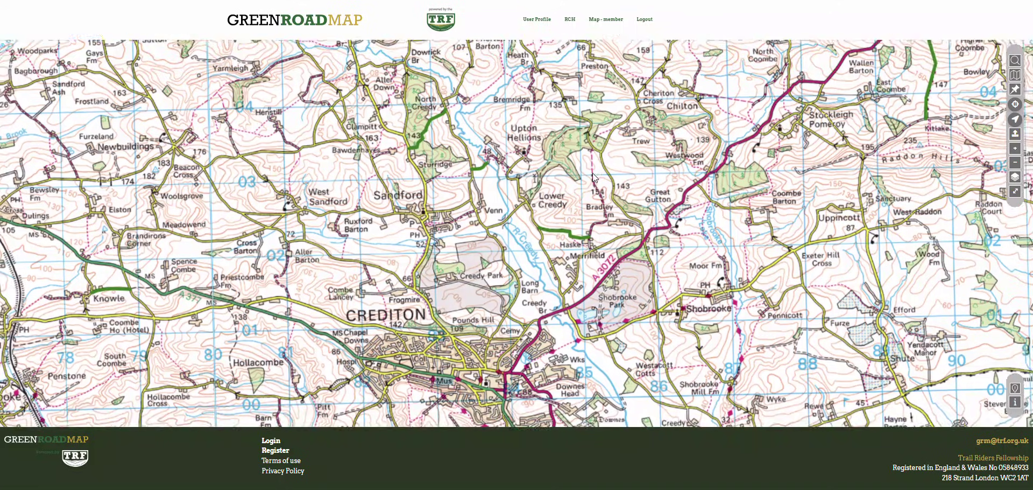
left_click_drag(535, 162, 513, 222)
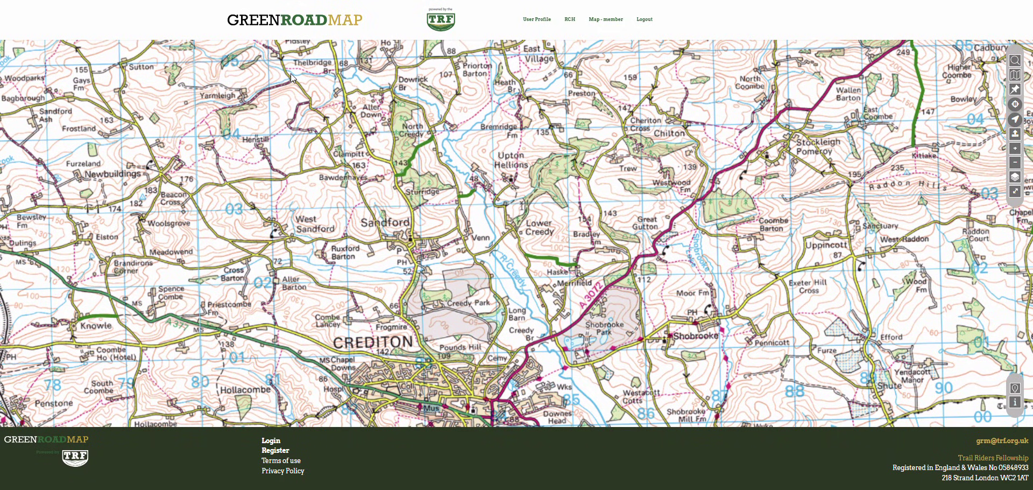
left_click(424, 144)
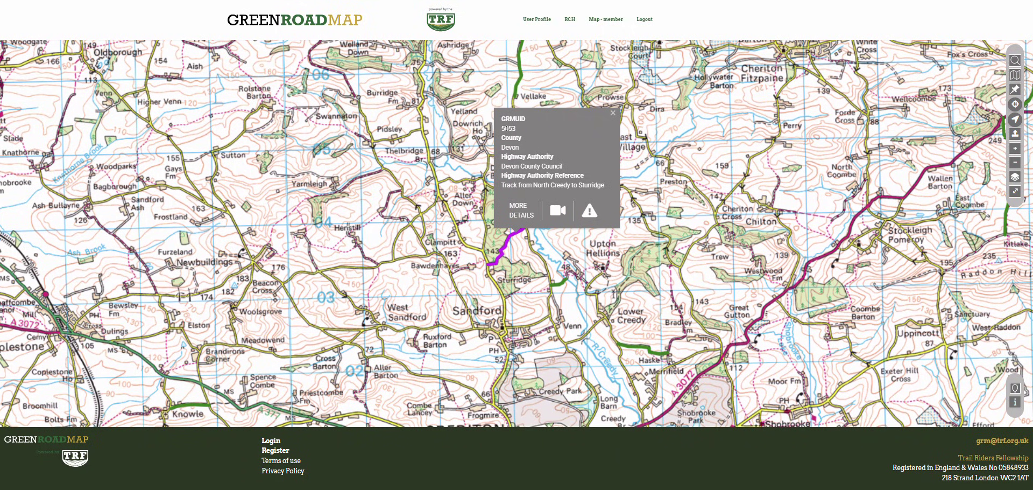
left_click(518, 215)
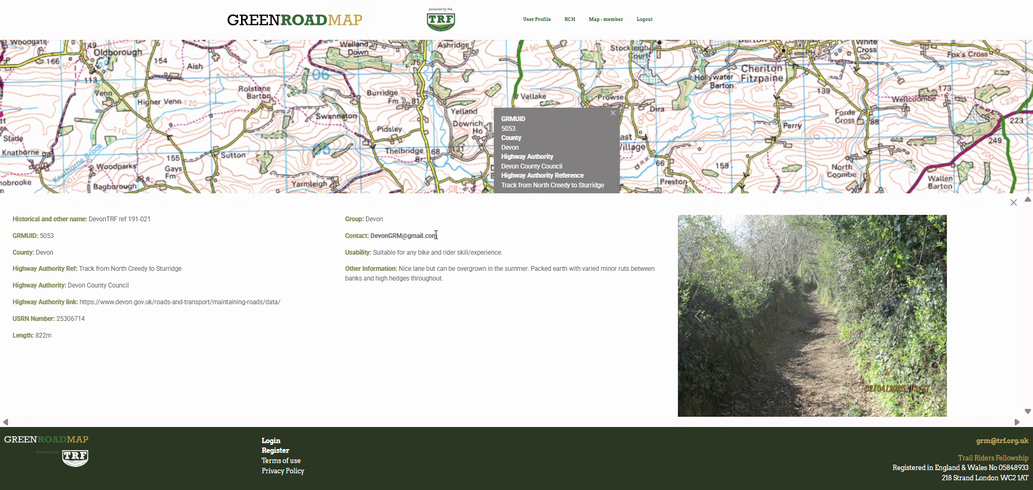
Highlight the contact e-mail address in the track's details, and close the details
left_click_drag(436, 235, 367, 237)
left_click(461, 238)
left_click_drag(468, 242, 371, 238)
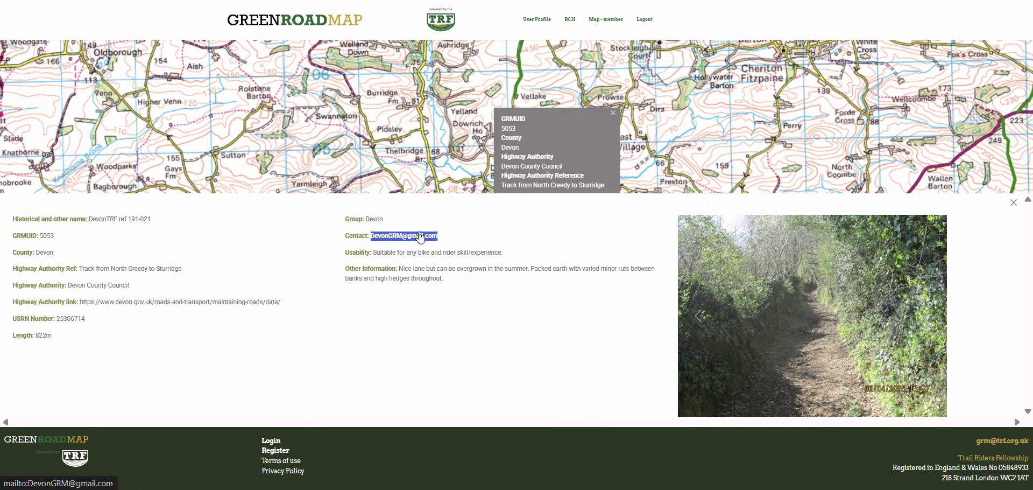
left_click(464, 241)
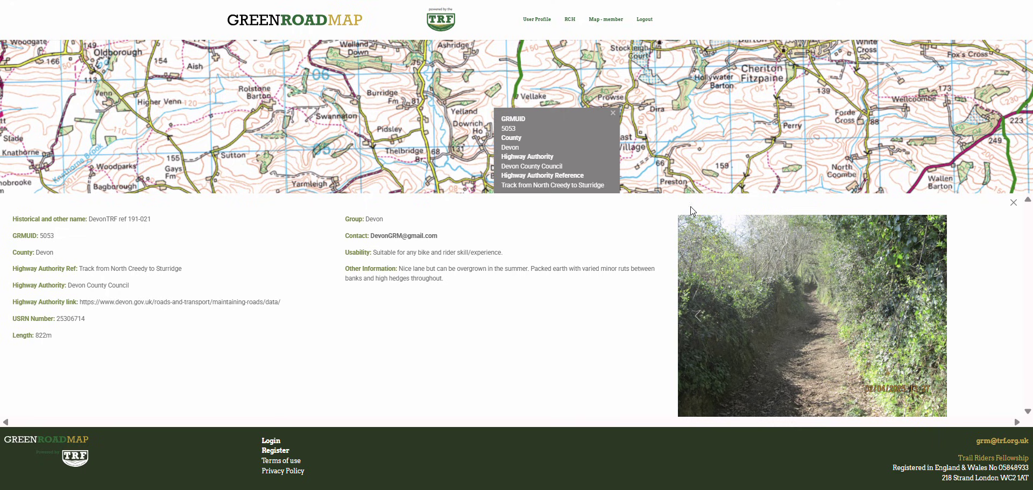
left_click(1014, 203)
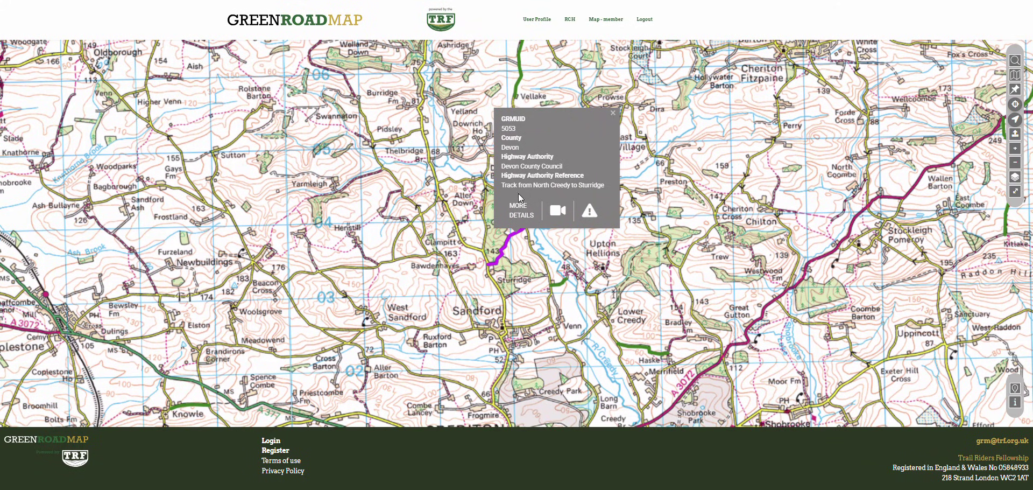
Reopen the track's full details to view its photo, and close the details and the information popup
left_click(521, 213)
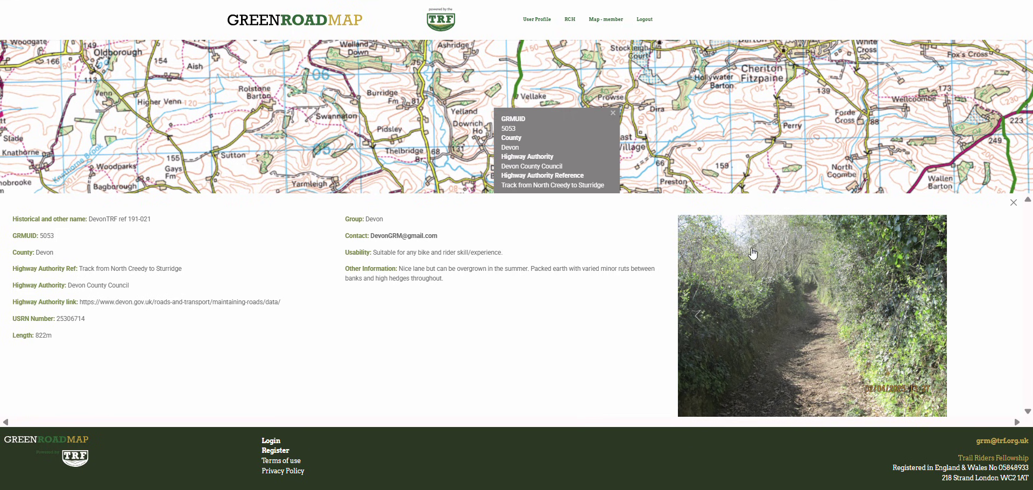
left_click(1014, 205)
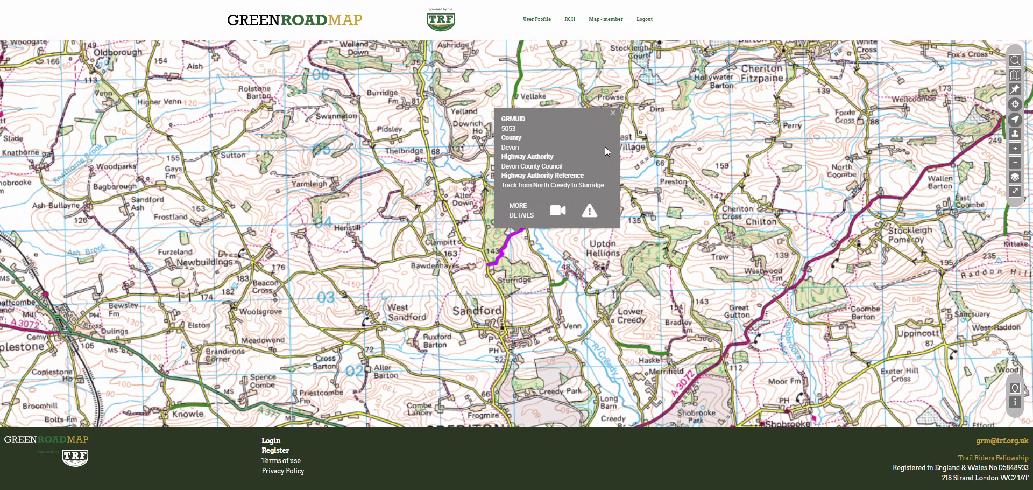
left_click(614, 114)
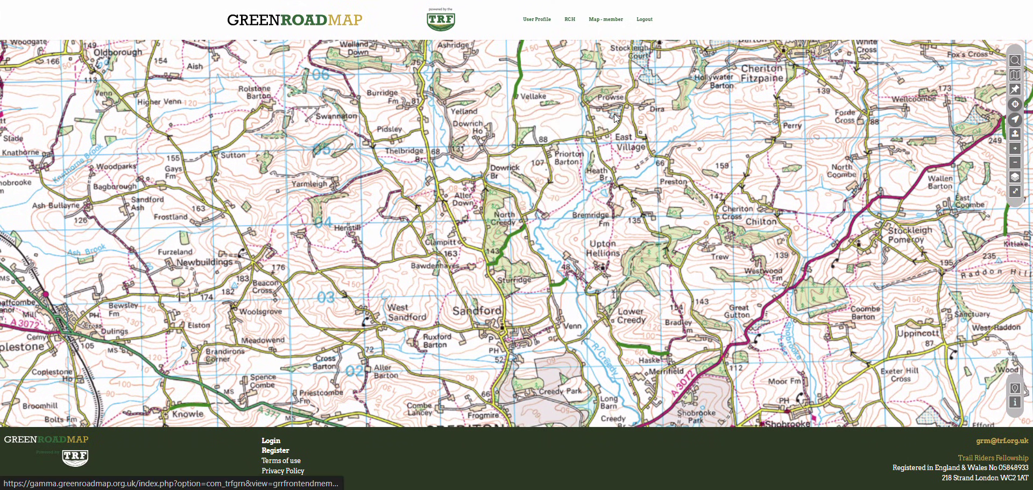
Select the North Creedy to Sturridge track again and try to launch a report for it
left_click(512, 233)
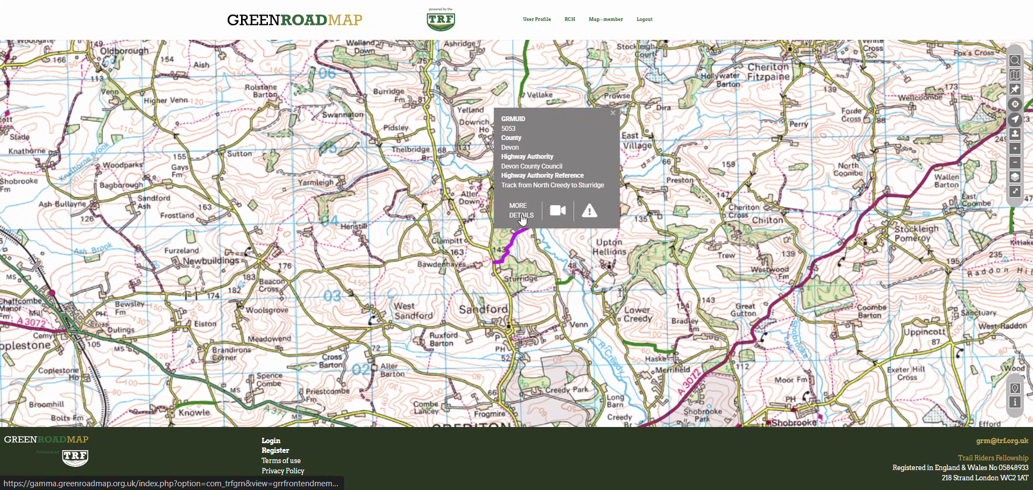
left_click(590, 215)
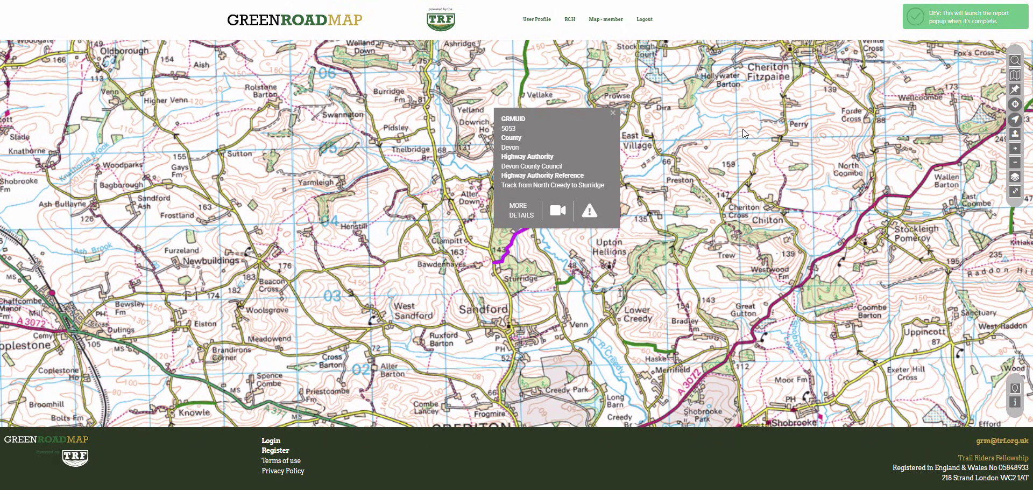
Play the track's video "Lane Past Hill Copse, Sandford", skip ahead to about 0:40, and close the video and the information popup
left_click(557, 215)
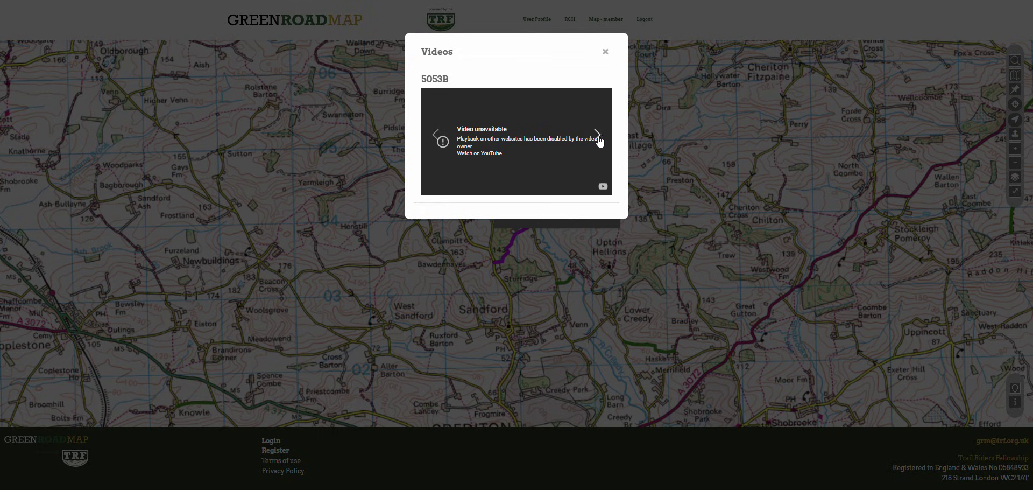
left_click(598, 136)
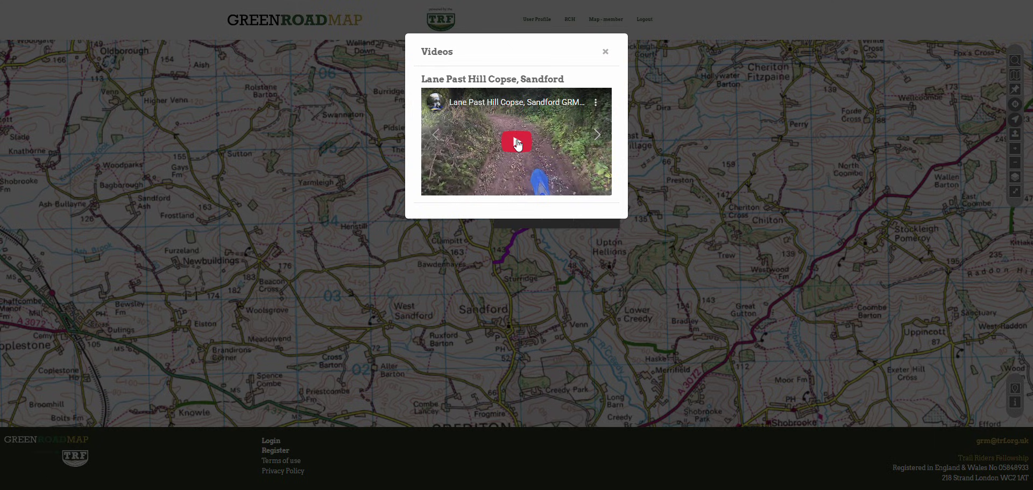
left_click(518, 143)
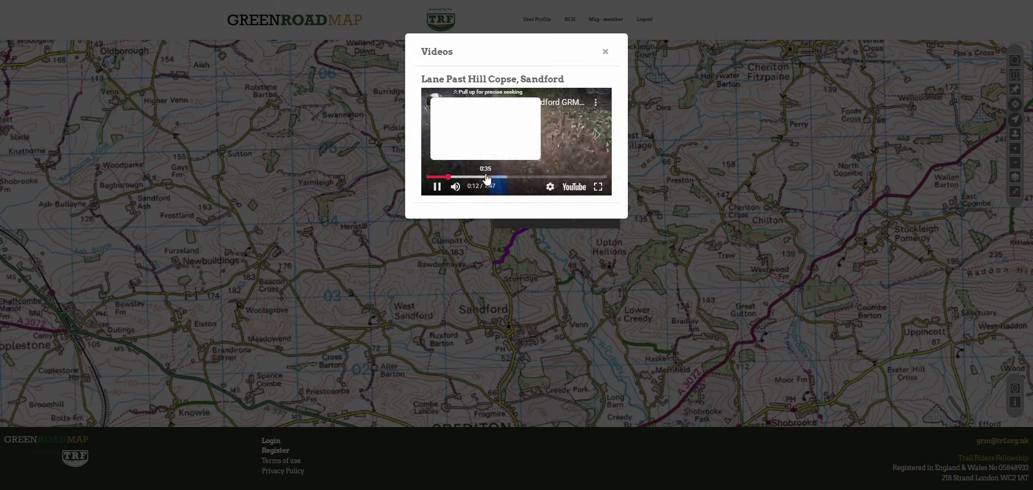
left_click_drag(487, 179, 492, 180)
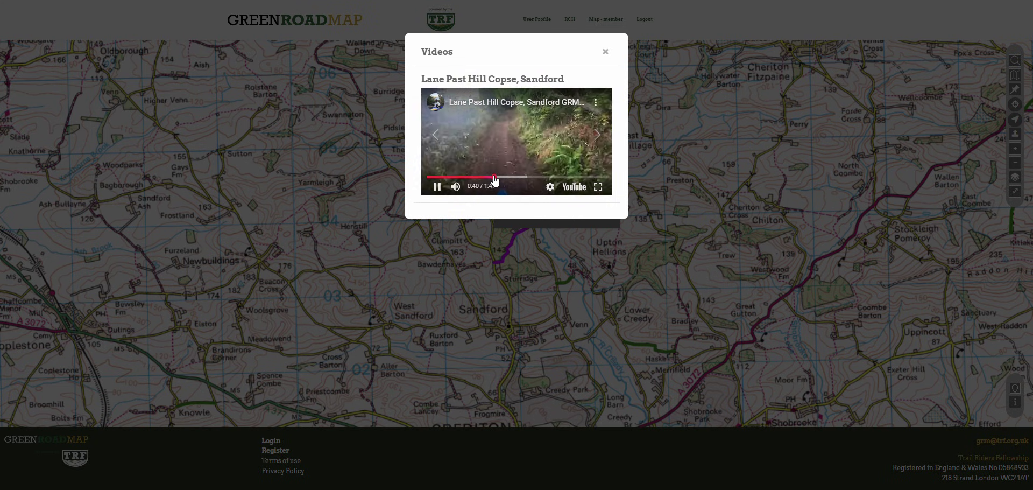
left_click(606, 52)
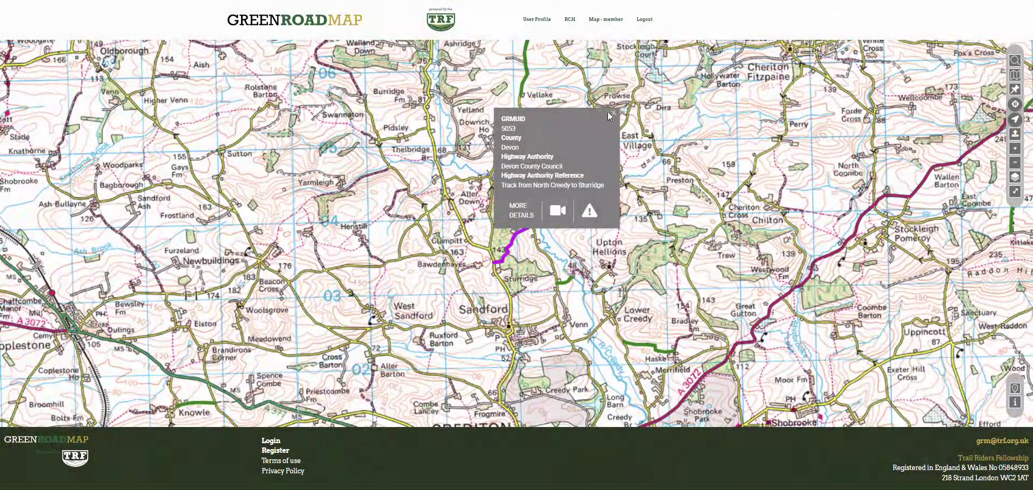
left_click(611, 114)
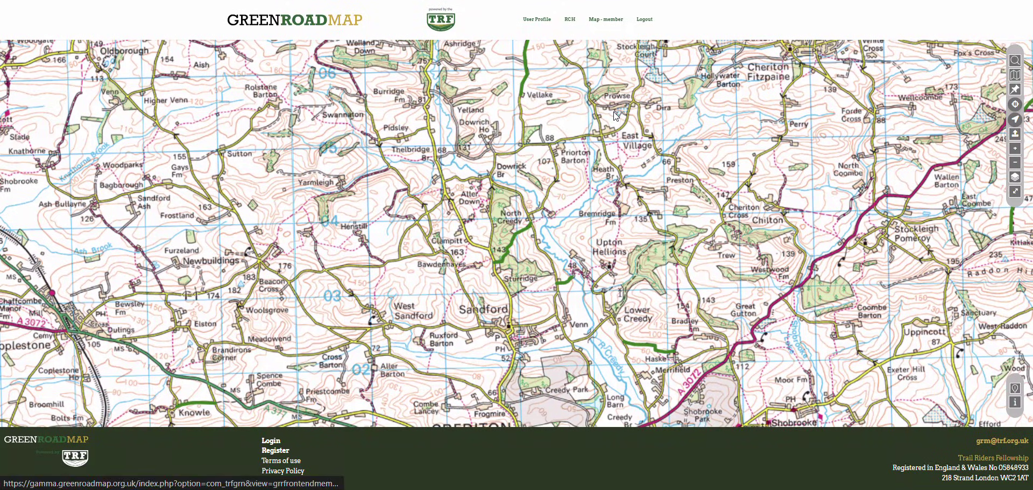
View the summary information of the red lane Core Hill Road near Sidmouth, and close its popup
left_click(1015, 163)
left_click(1015, 162)
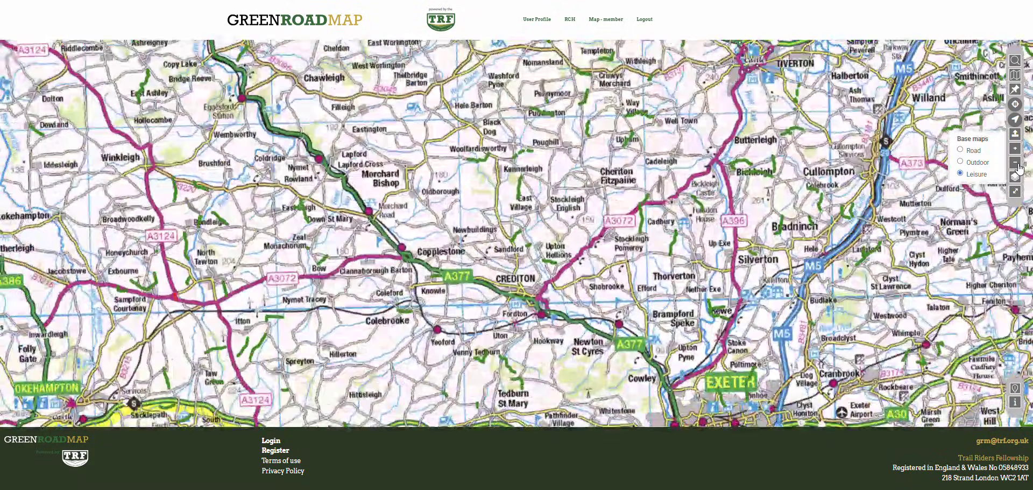
left_click_drag(926, 311, 410, 125)
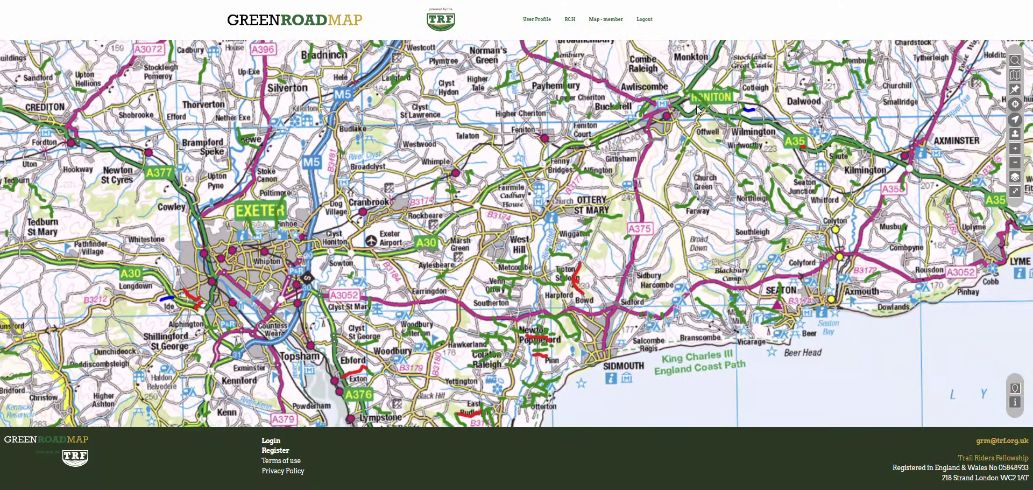
left_click(1016, 153)
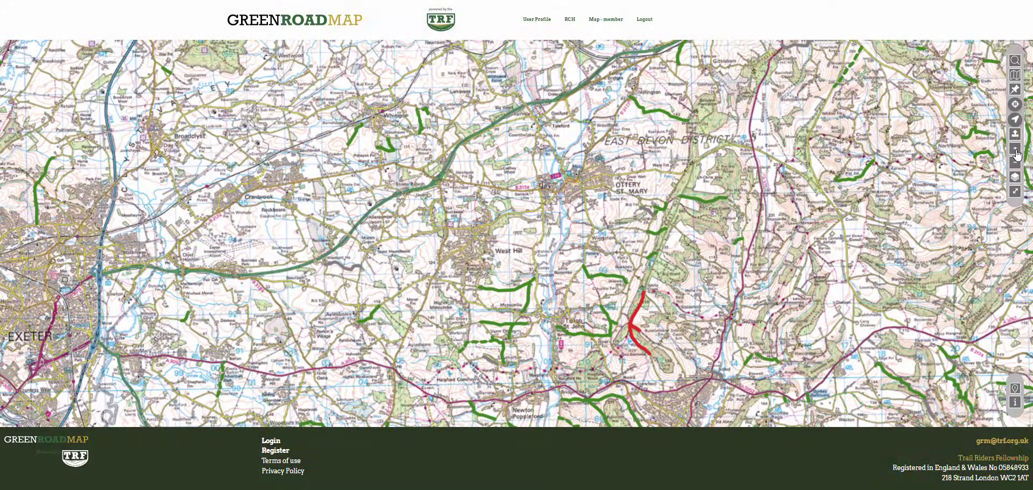
left_click(1016, 151)
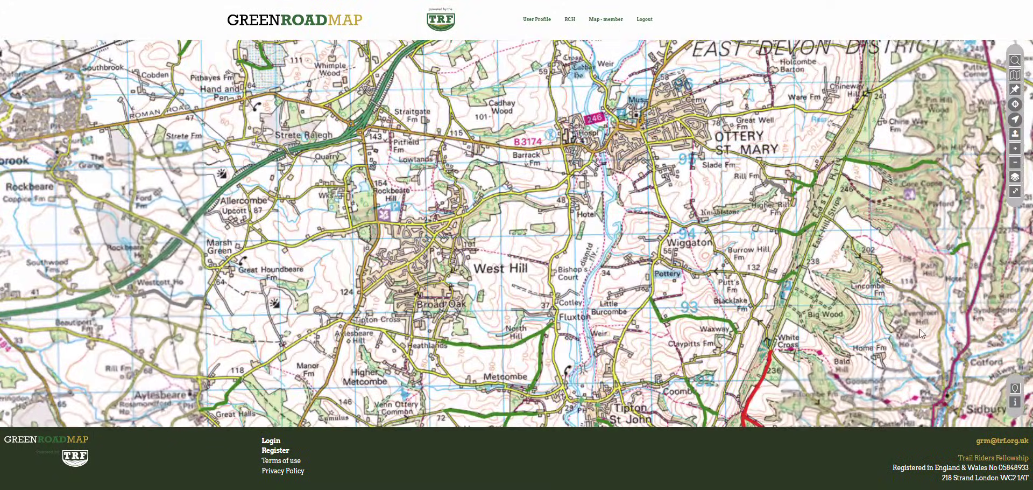
left_click_drag(919, 329, 670, 180)
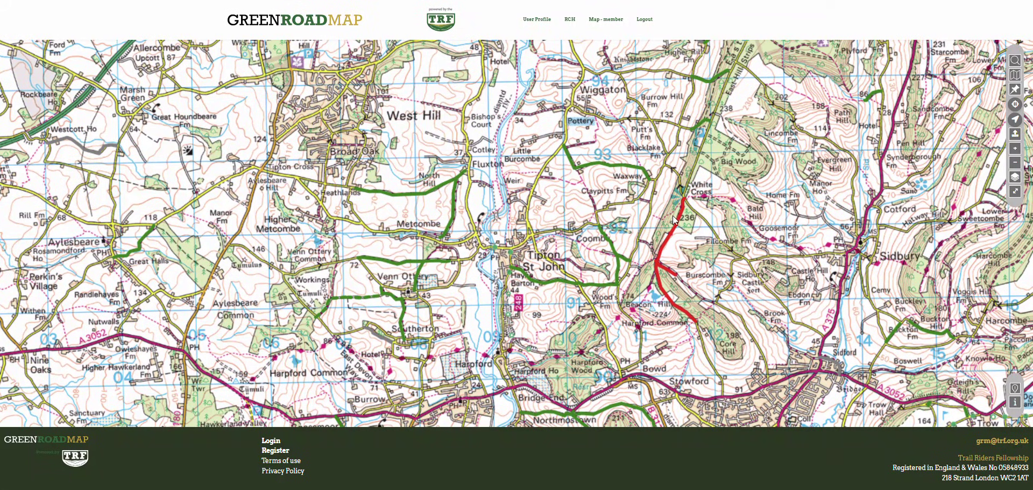
left_click(662, 289)
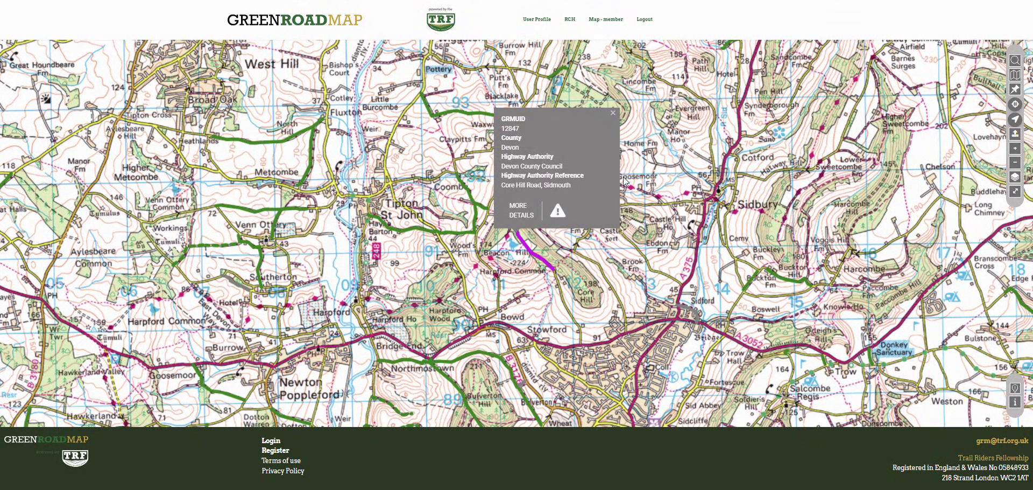
left_click(613, 114)
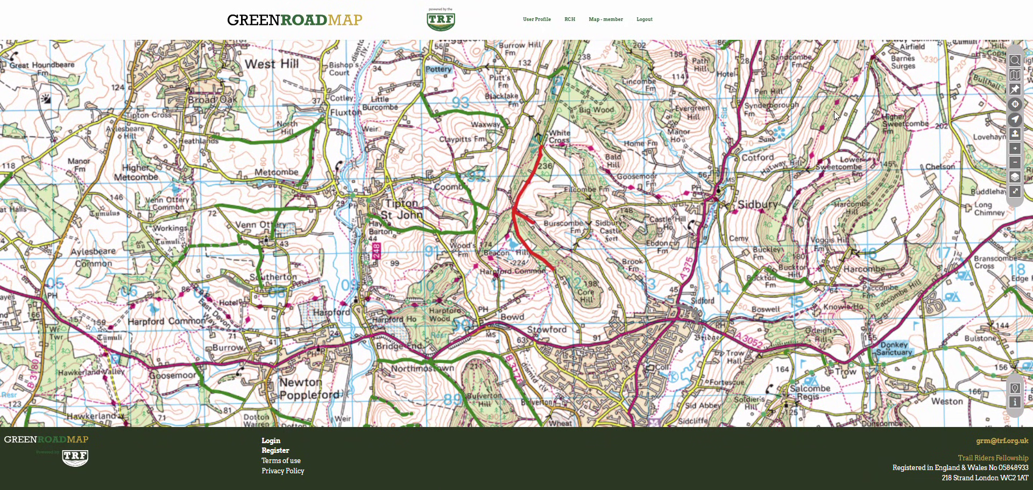
View the full details of the blue track from Cleave Lane to Hayne Lane at Wilmington, east of Honiton, and close them
left_click_drag(826, 108, 351, 478)
left_click_drag(644, 222, 451, 485)
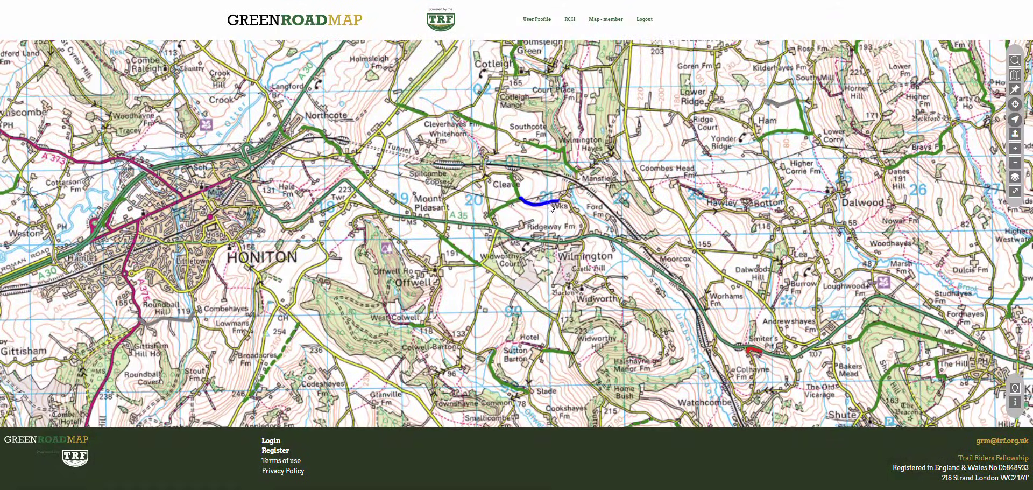
left_click(537, 204)
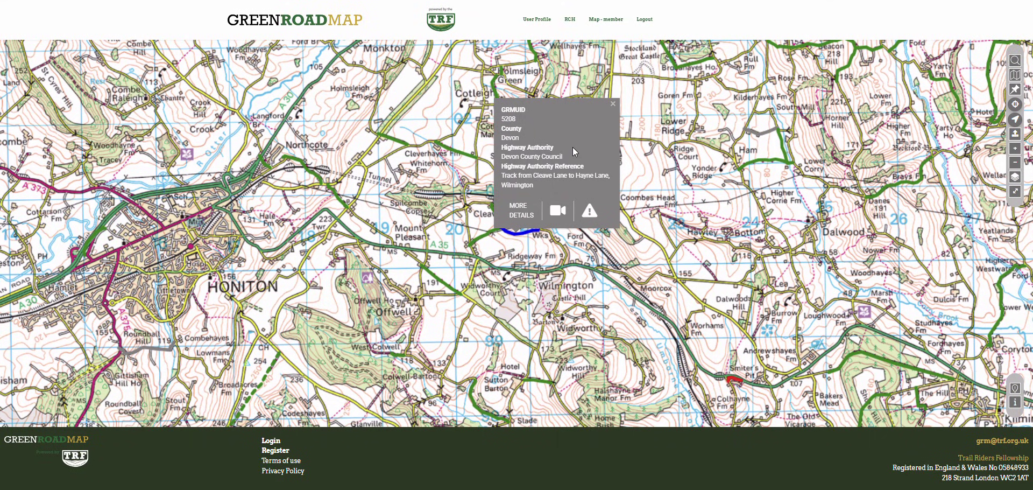
left_click(523, 216)
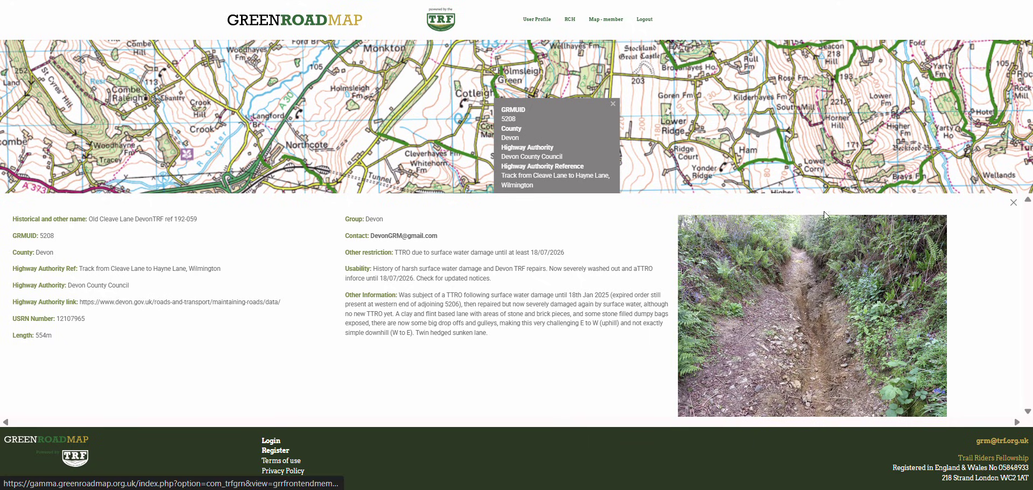
left_click(1015, 203)
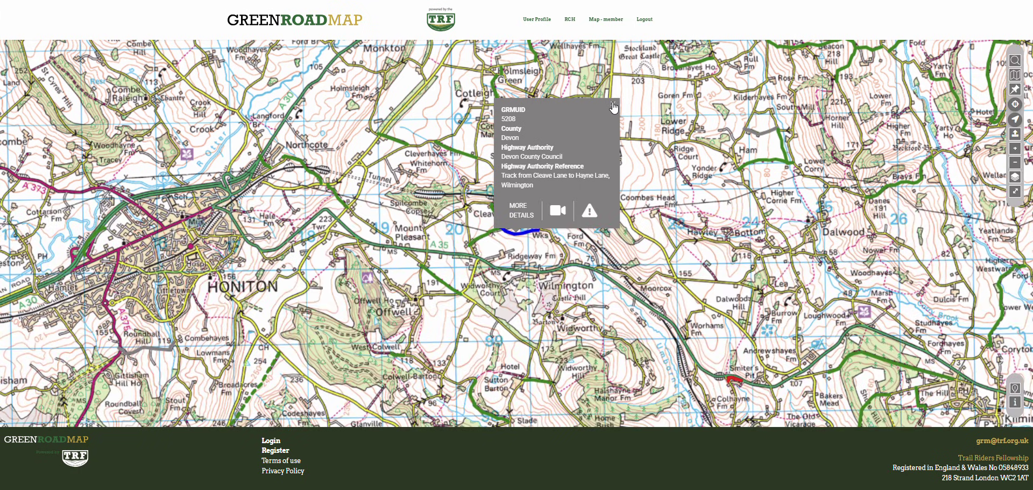
left_click(614, 108)
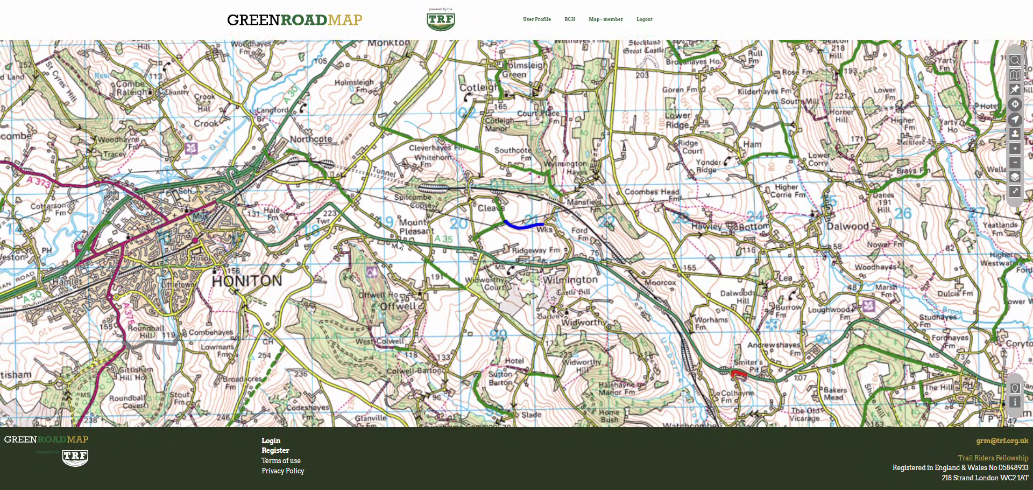
Bring the map back from Honiton to a close-up of the area around Crediton
left_click_drag(398, 240, 532, 158)
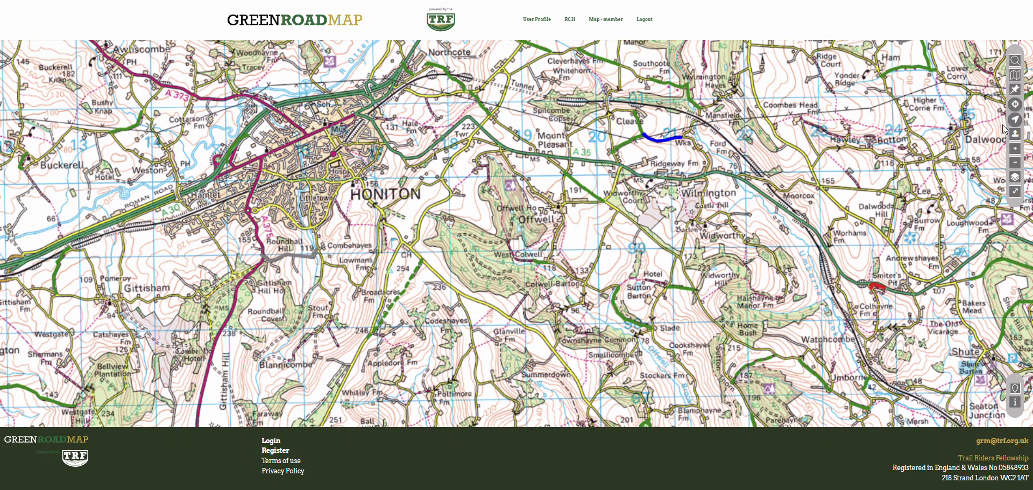
left_click(1015, 163)
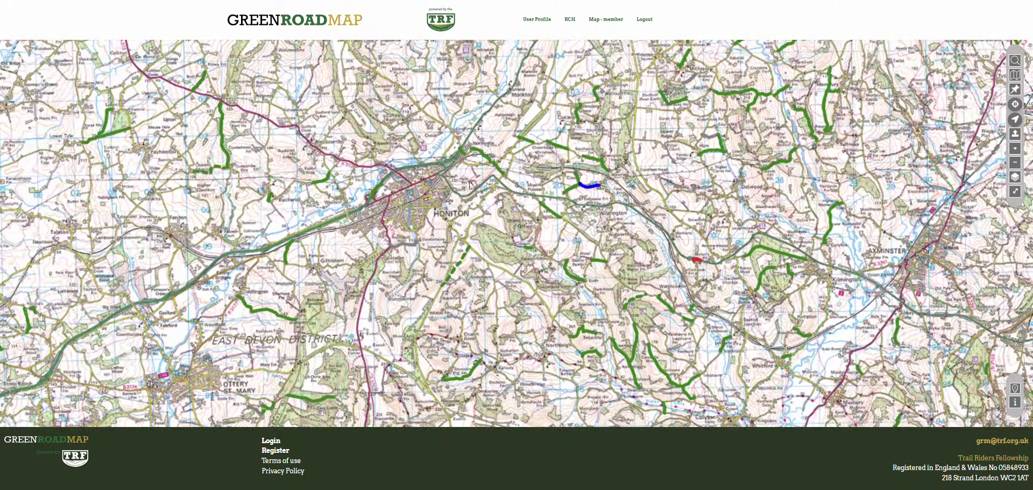
left_click_drag(331, 178, 984, 151)
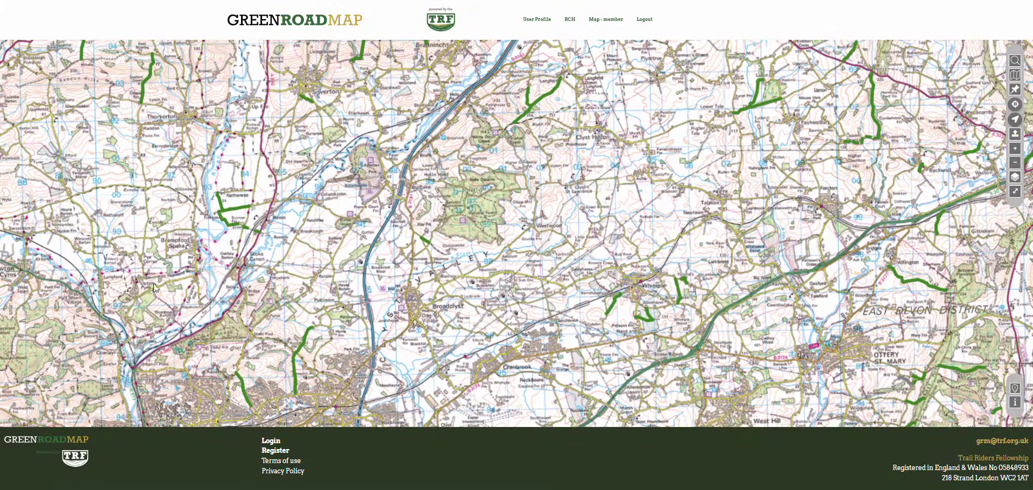
left_click_drag(115, 282, 662, 355)
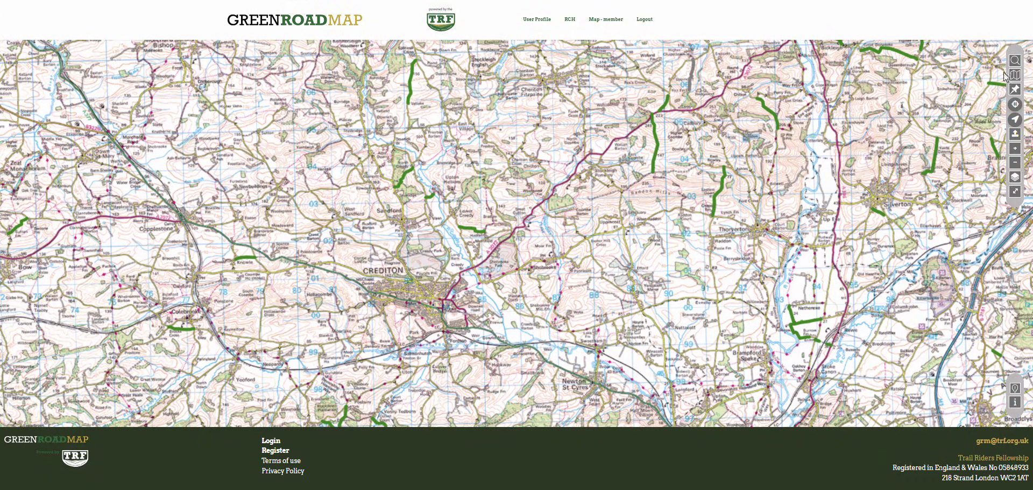
left_click(1015, 148)
left_click_drag(397, 290, 443, 173)
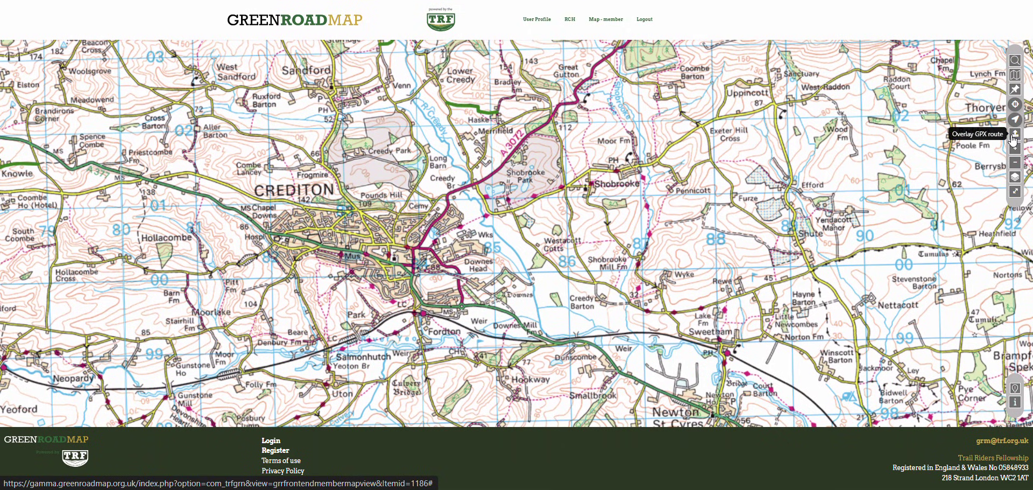
Switch to the Outdooractive route planner and place the motorcycle route's starting point A near Crediton station
mouse_move(1015, 177)
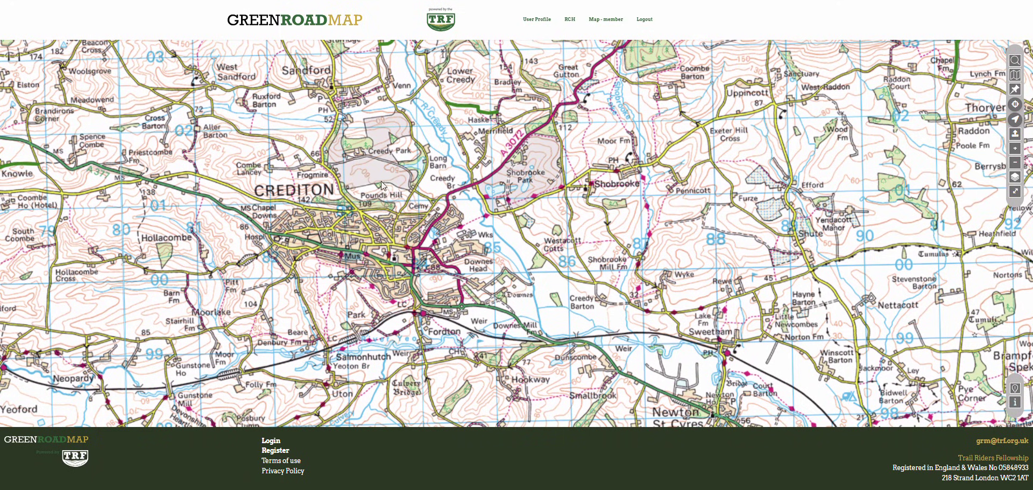
key("ctrl+Tab")
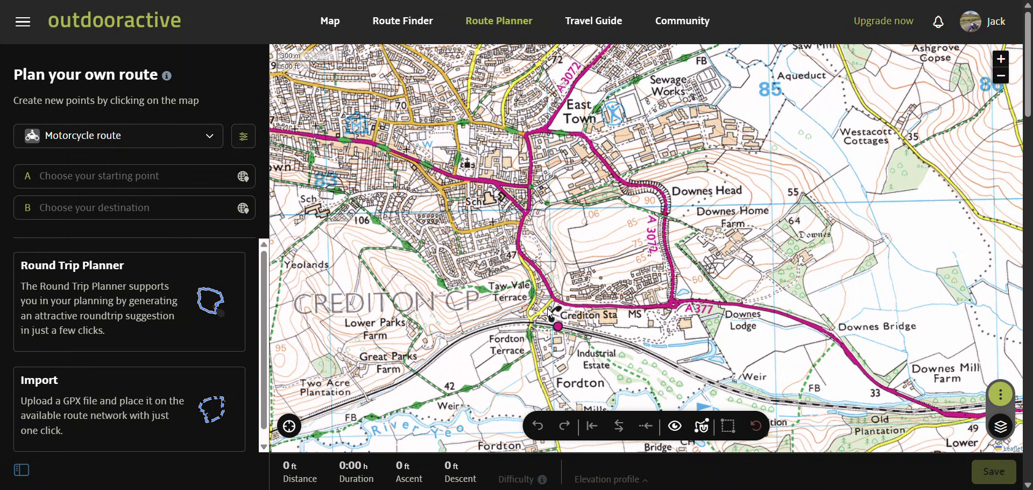
left_click(548, 325)
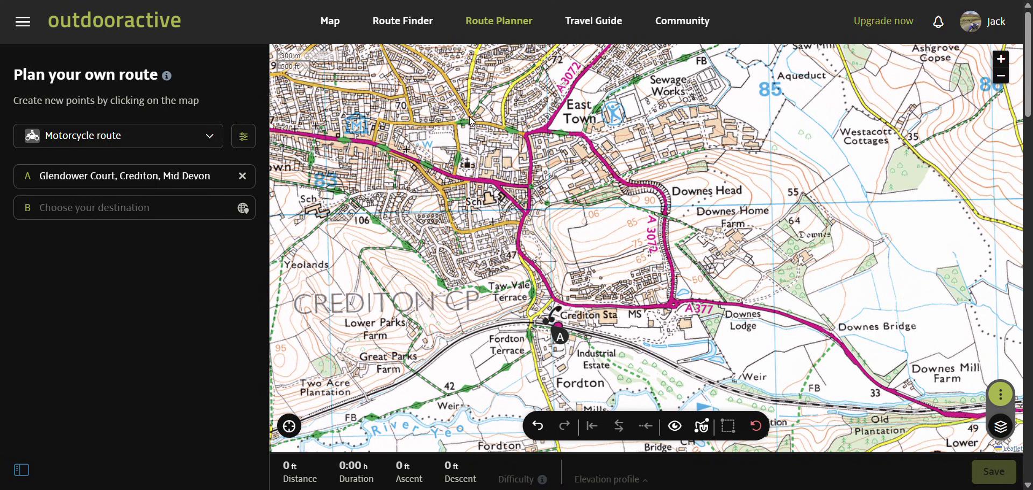
Locate the lane by Hill Copse north of Sandford in the route planner and open the matching lane on the Green Road Map
mouse_move(472, 121)
left_mouse_down()
mouse_move(511, 228)
mouse_move(635, 305)
mouse_move(651, 358)
left_mouse_up()
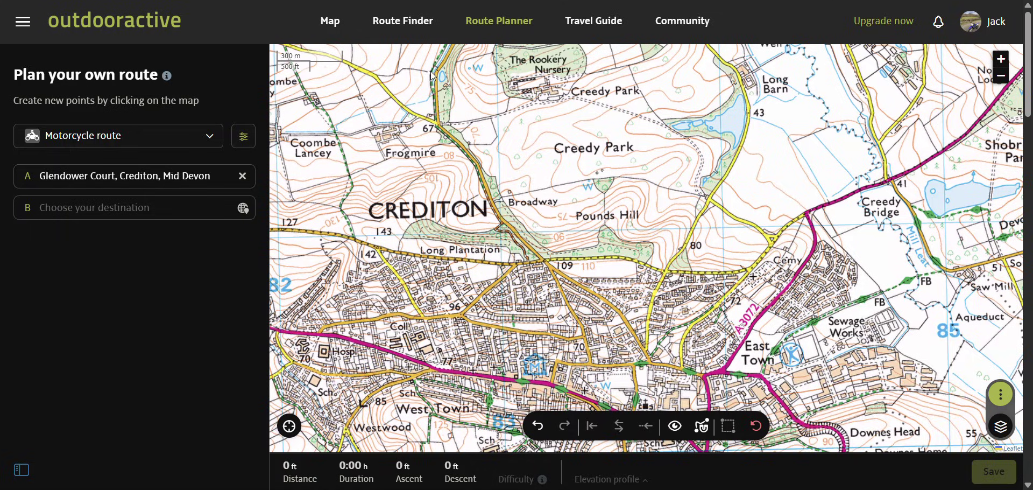
left_click_drag(433, 77, 436, 338)
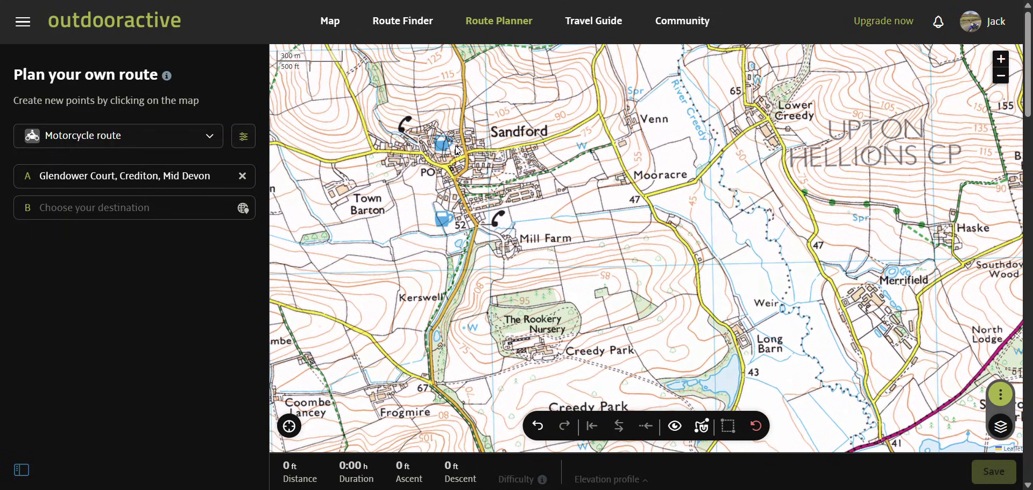
left_click_drag(458, 150, 466, 264)
left_click_drag(421, 118, 431, 257)
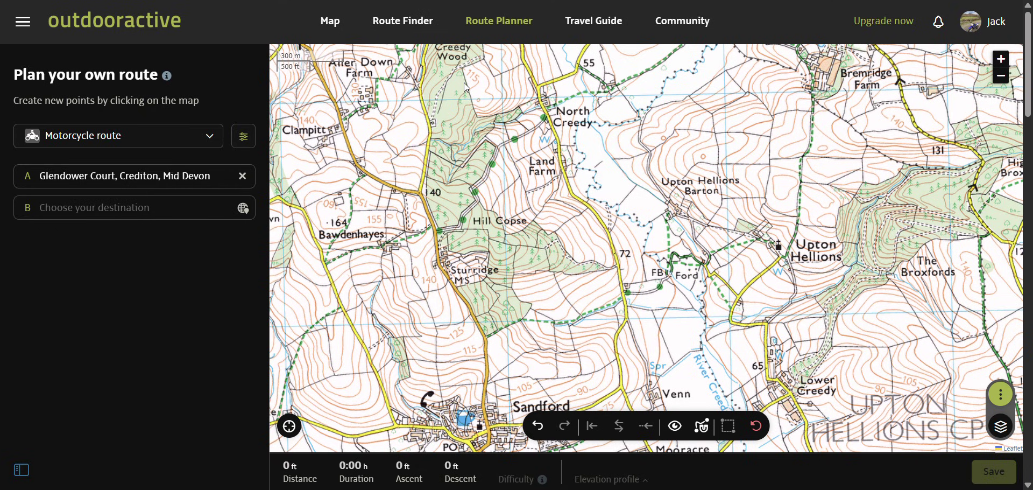
left_click(228, 1)
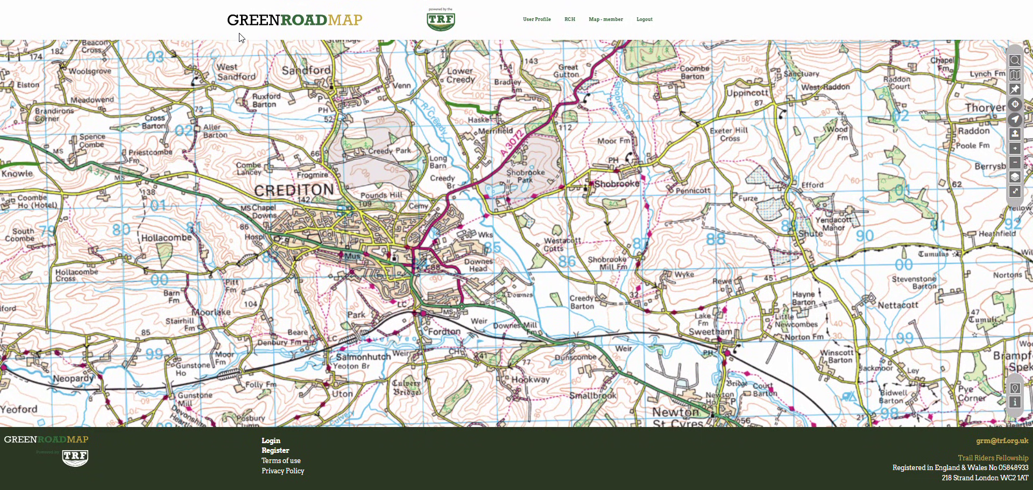
left_click_drag(351, 102, 392, 205)
left_click(395, 199)
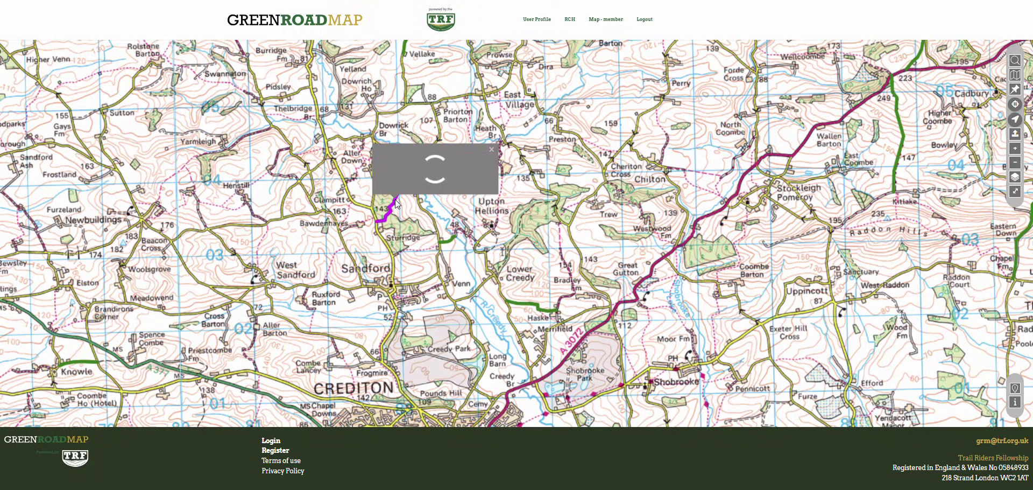
Back in Outdooractive, route along the Hill Copse lane with points B at Sturridge, C halfway along, and D at North Creedy
key("ctrl+Tab")
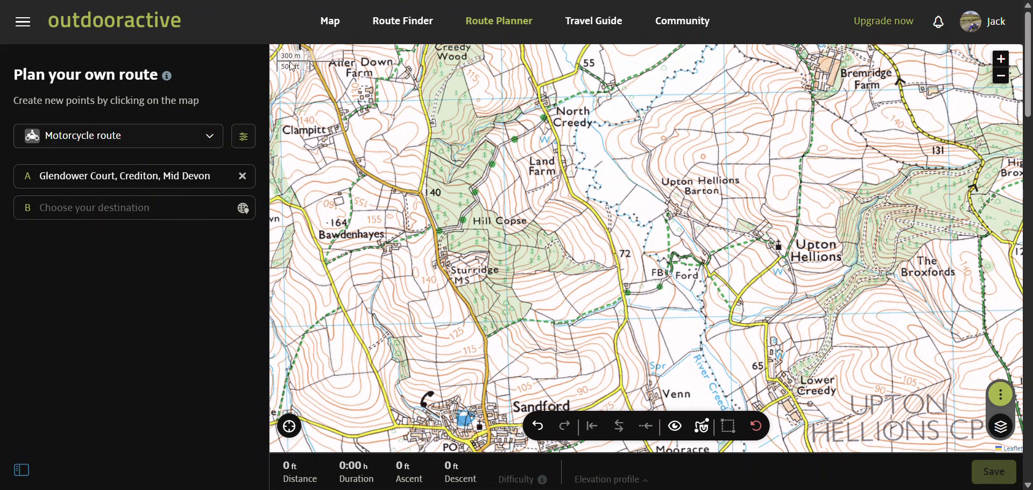
left_click(437, 231)
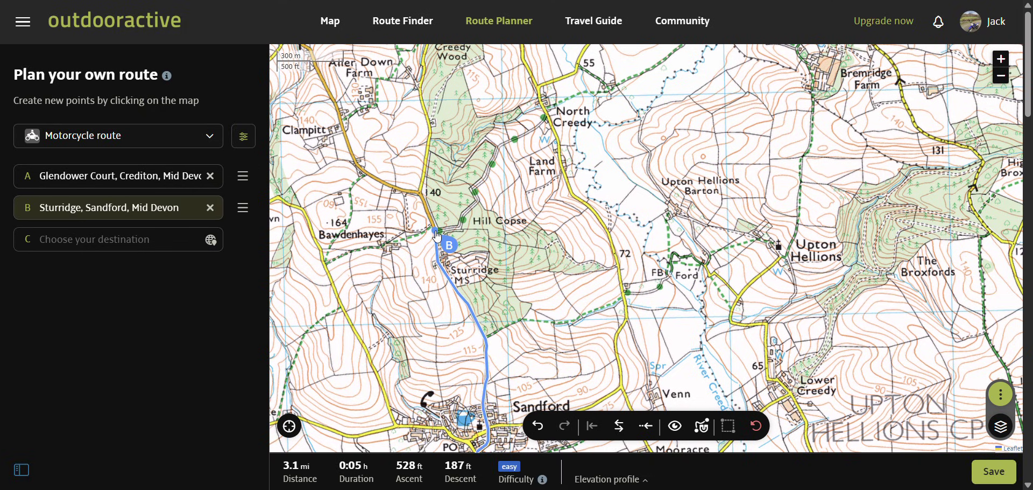
left_click(487, 183)
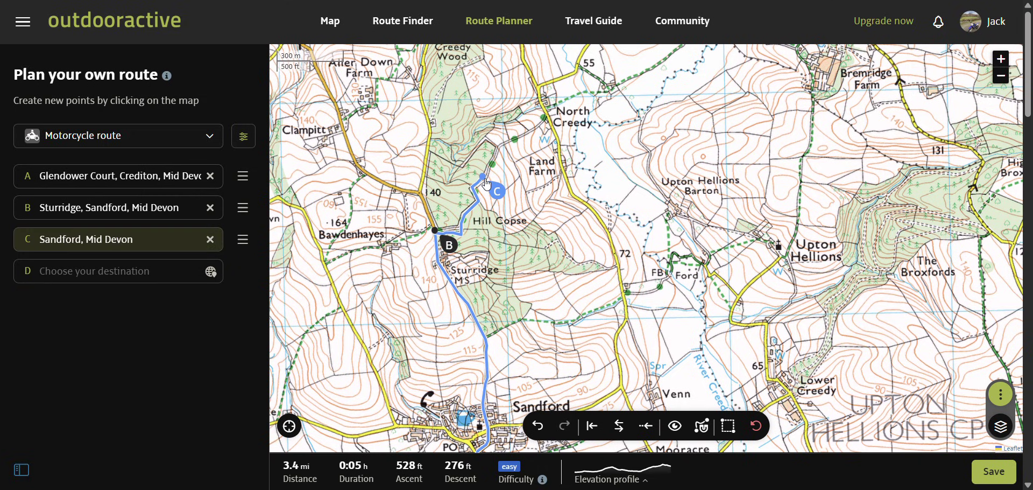
left_click(548, 118)
Extend the route north past Dowrich Cross and along the Vellake lane to Splitwell Cross with points E, F and G
left_click_drag(541, 132, 564, 277)
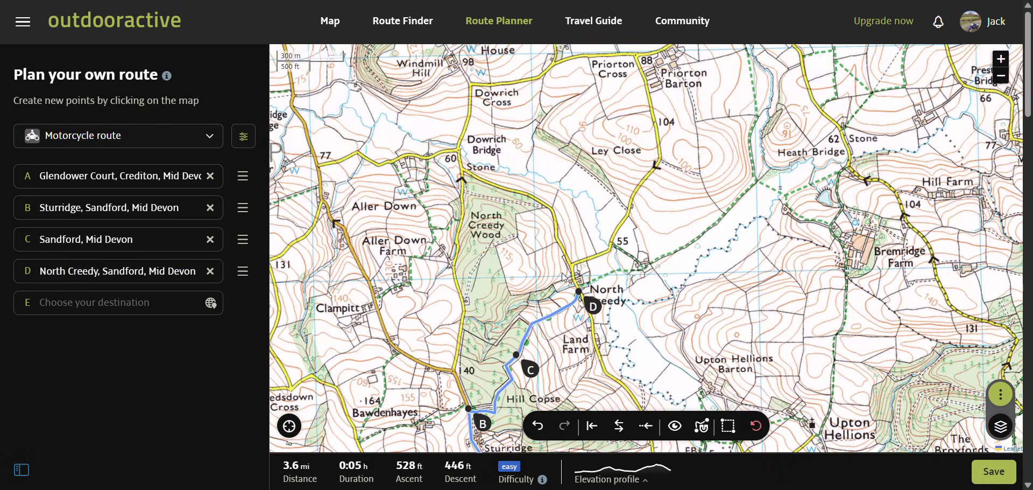
left_click_drag(553, 138, 588, 401)
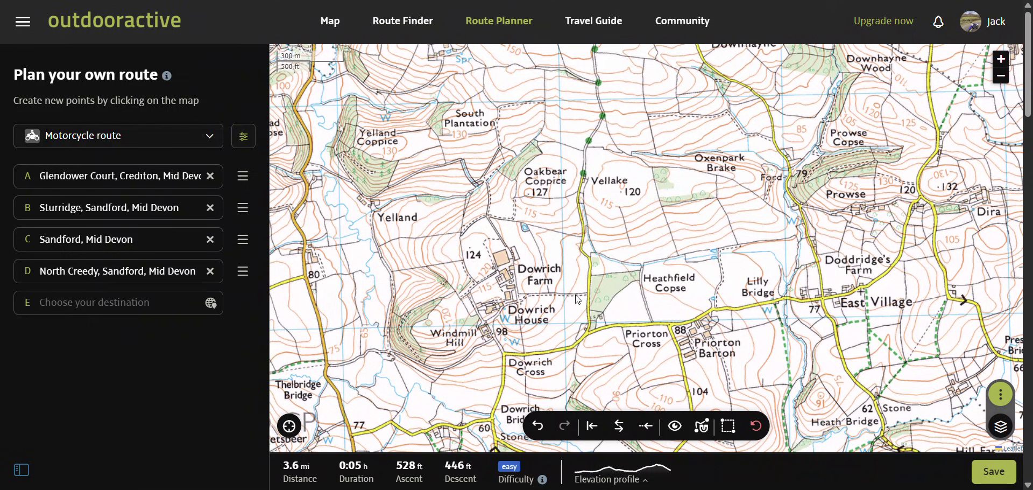
left_click(579, 207)
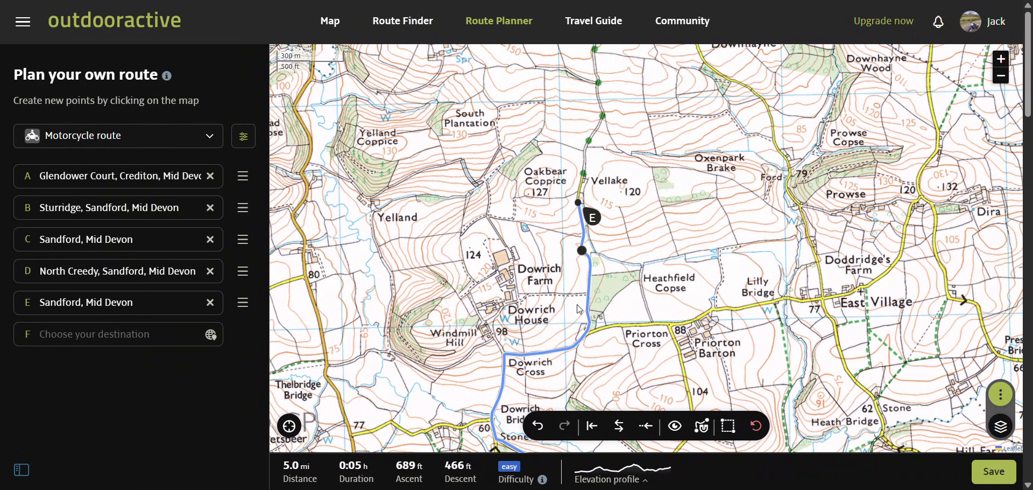
left_click_drag(591, 136, 590, 168)
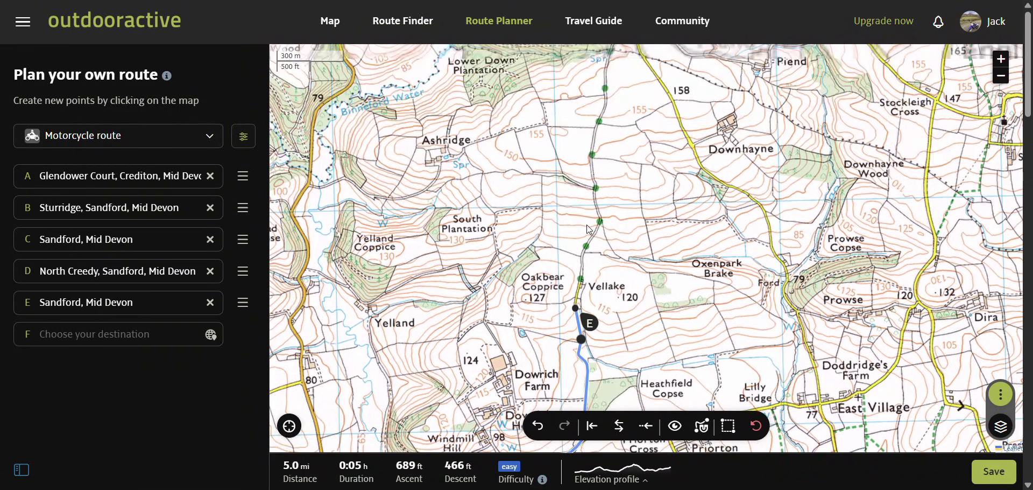
left_click(592, 171)
left_click_drag(619, 149, 621, 191)
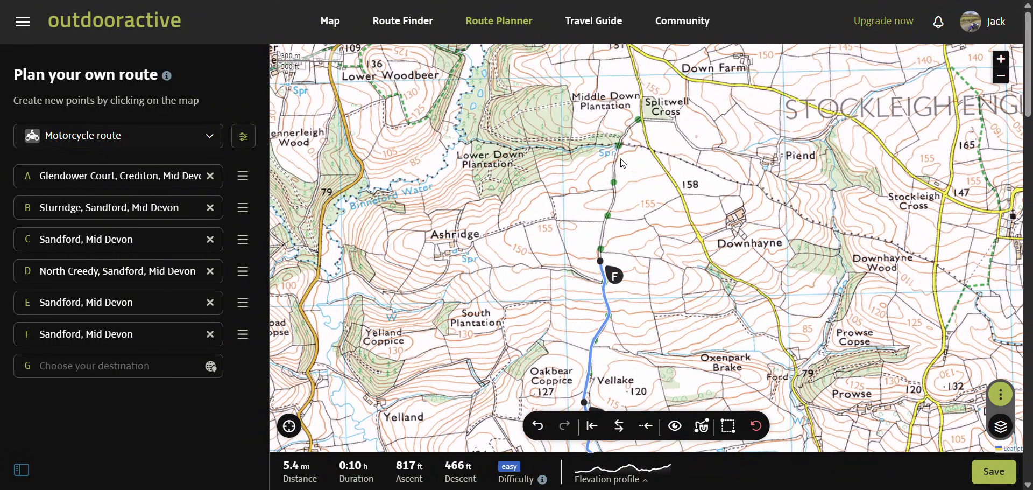
left_click(642, 119)
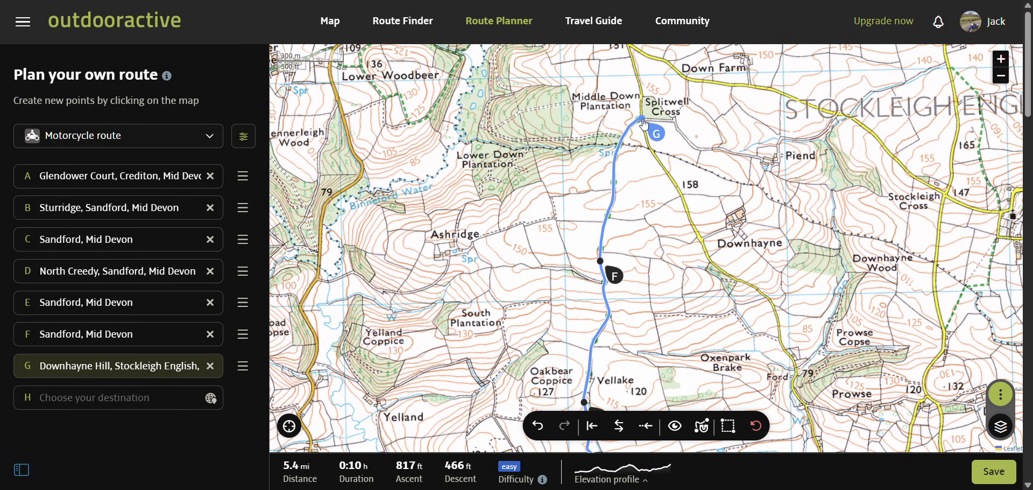
Continue the route to Creedy Farm and east along the green lane to Welsbere Barton with points H to K
left_click_drag(657, 88, 744, 337)
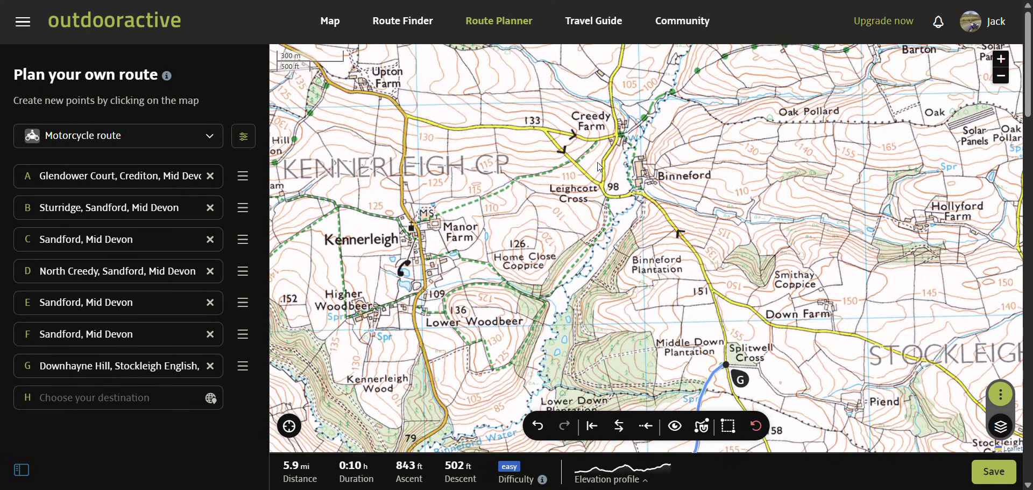
left_click(618, 138)
left_click_drag(679, 112, 625, 185)
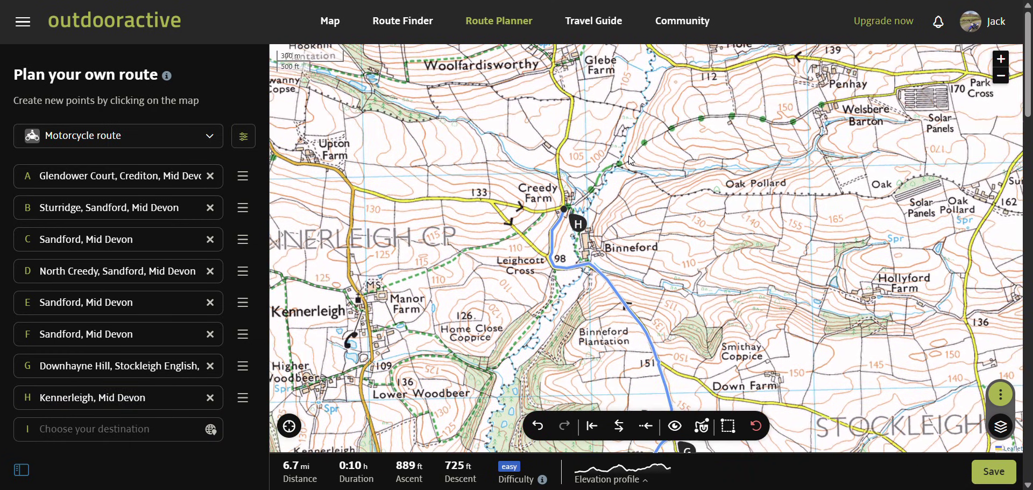
left_click(631, 155)
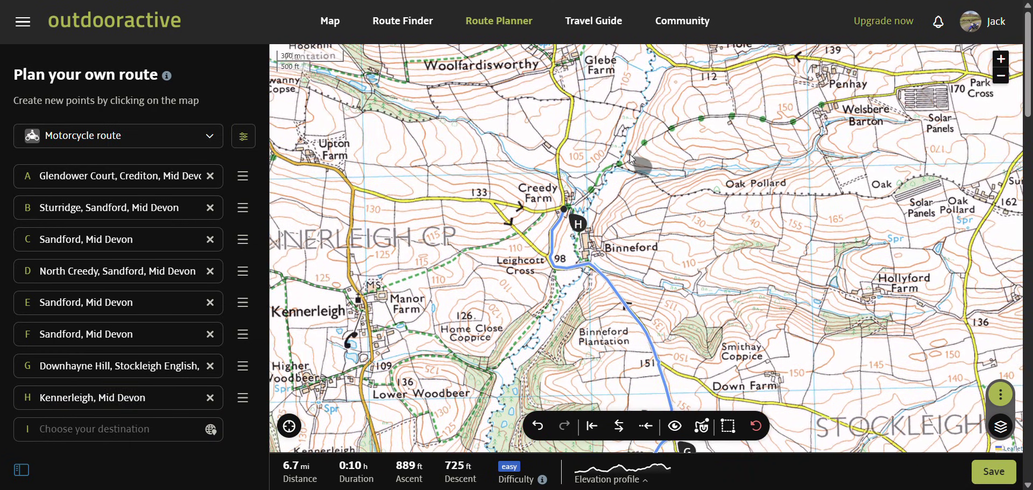
left_click(708, 117)
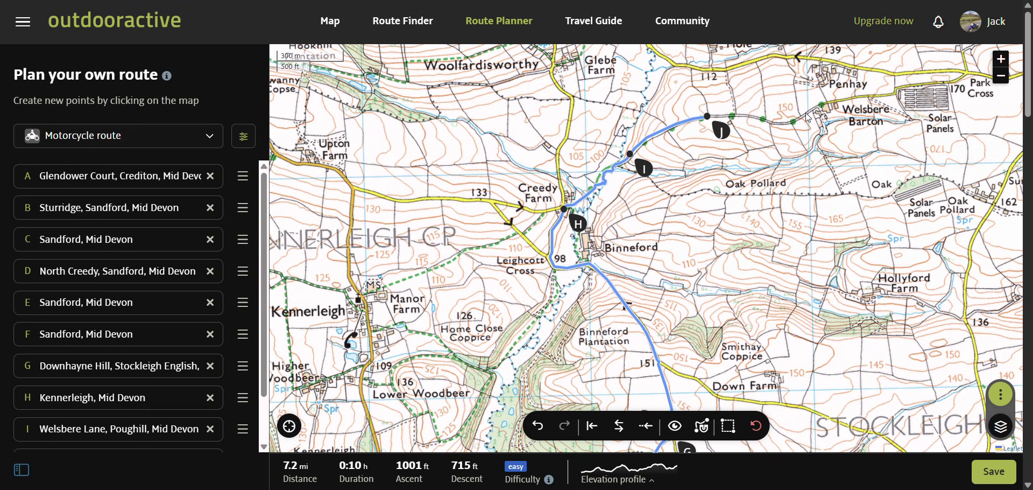
left_click(828, 103)
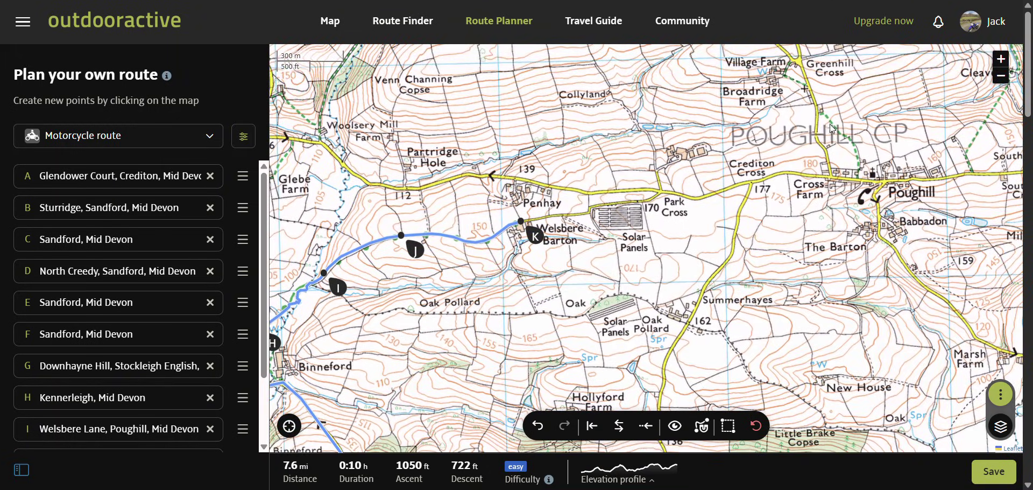
Extend the route through Poughill and up the lane past Mill Down Copse to Lower Claw with points L to P
left_click_drag(829, 124, 476, 202)
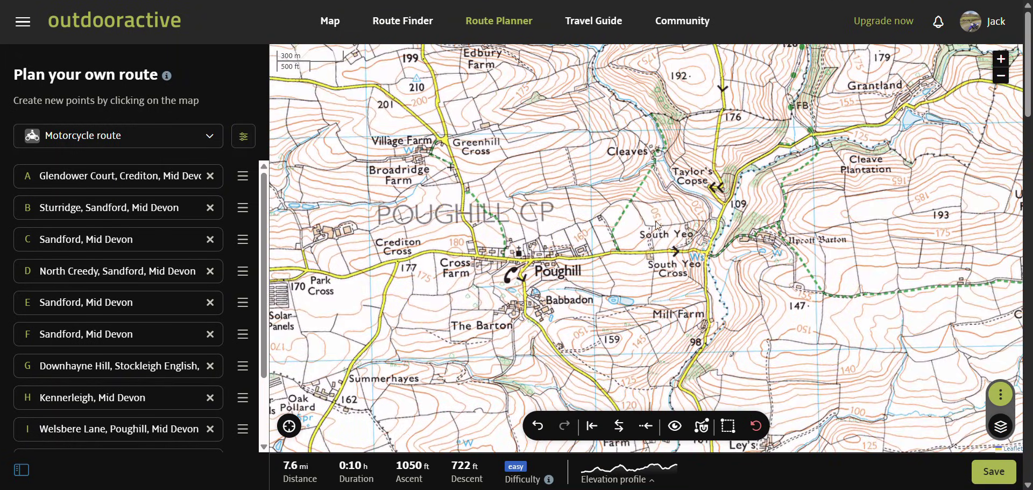
left_click(813, 132)
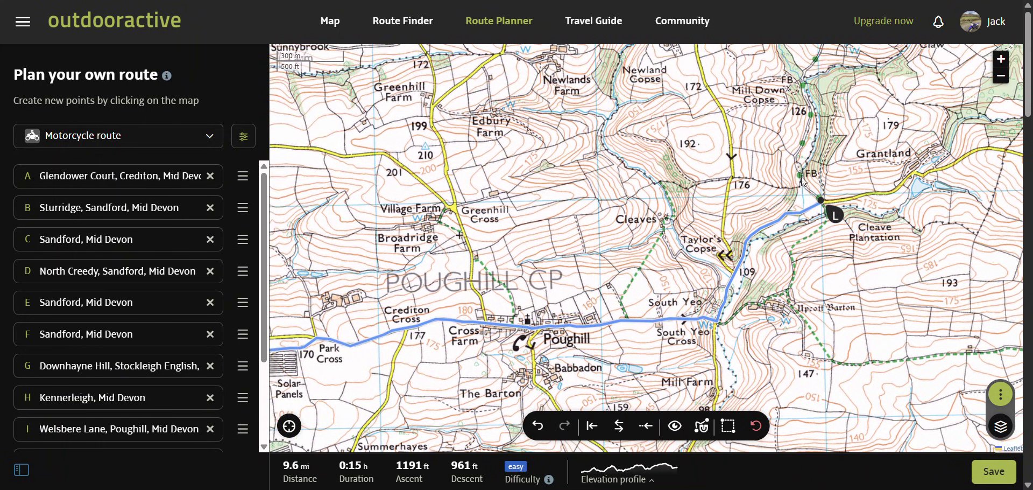
left_click(798, 167)
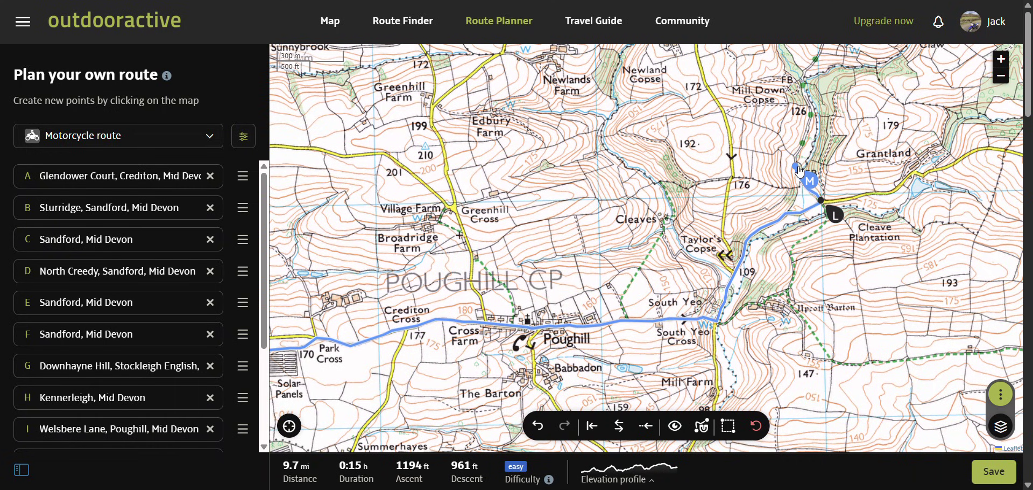
left_click(811, 127)
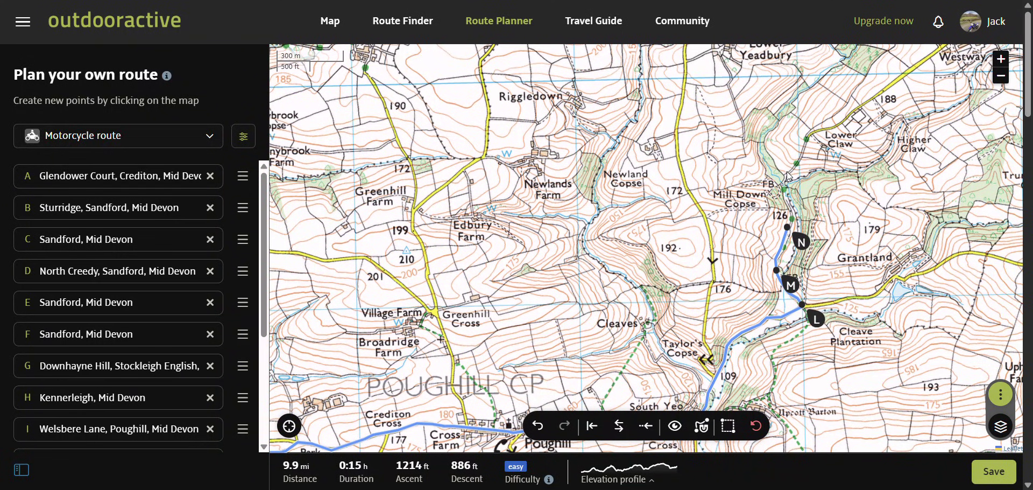
left_click(788, 173)
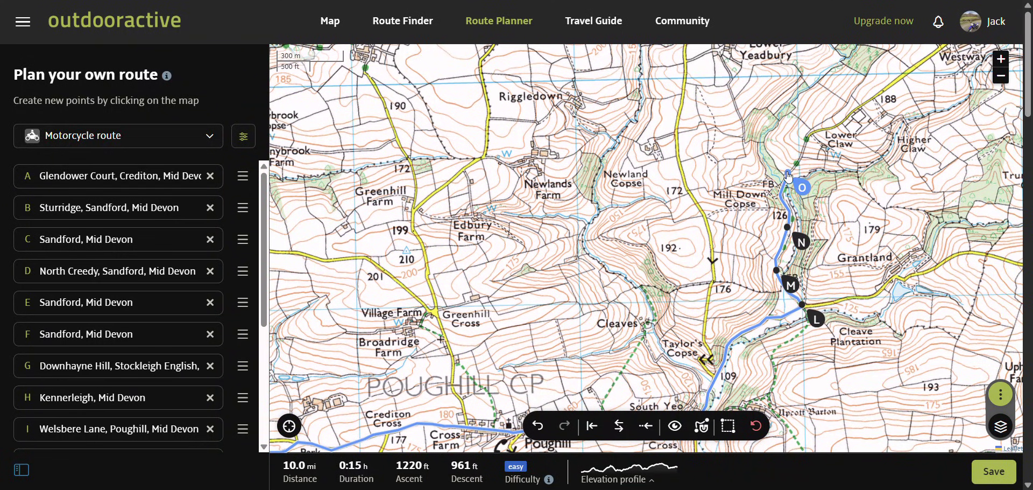
left_click(812, 136)
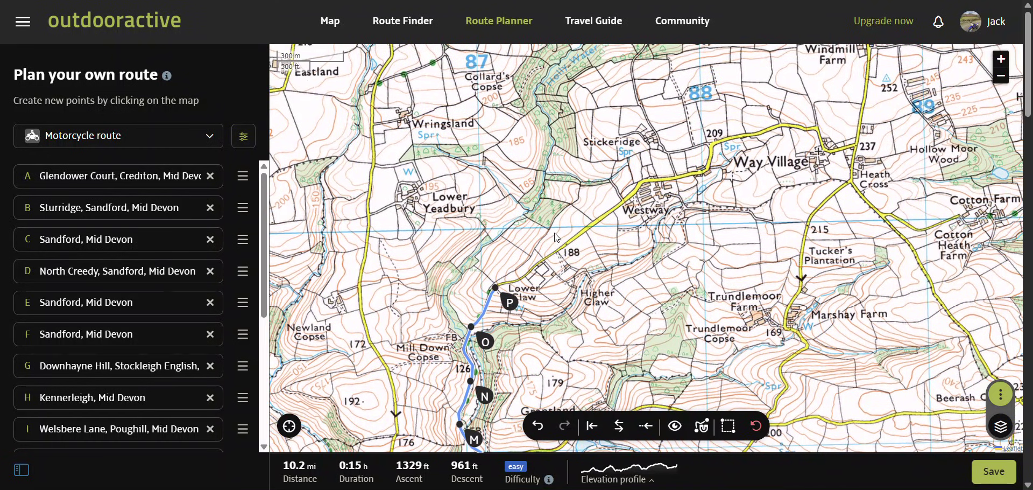
Continue the route past Way Village and along the Cotton Farm lane over the ford to Kingdom's Corner, and on towards Beerash Cross
left_click(708, 173)
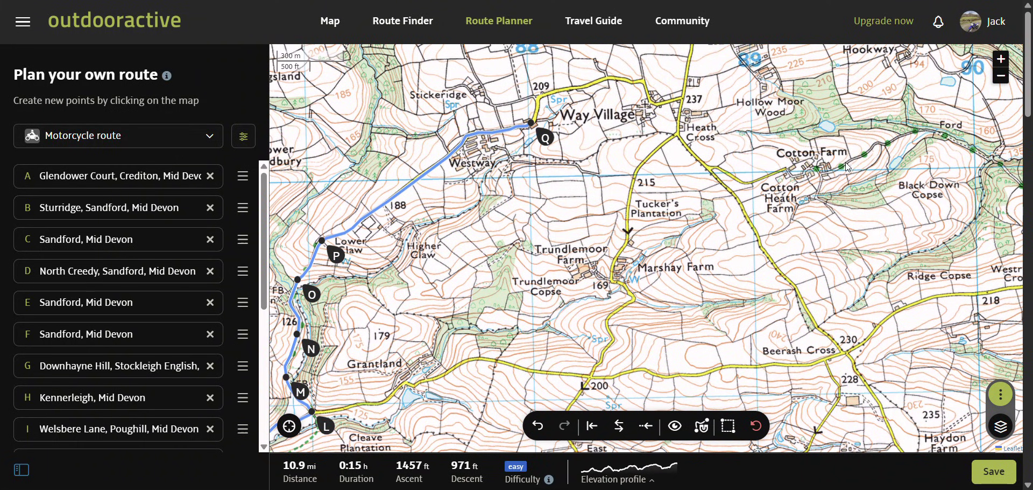
left_click(849, 162)
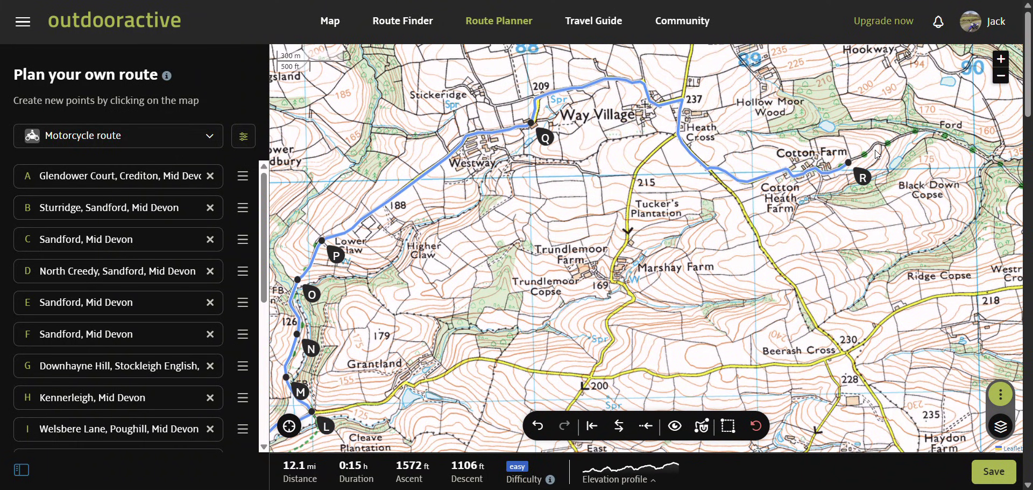
left_click(928, 134)
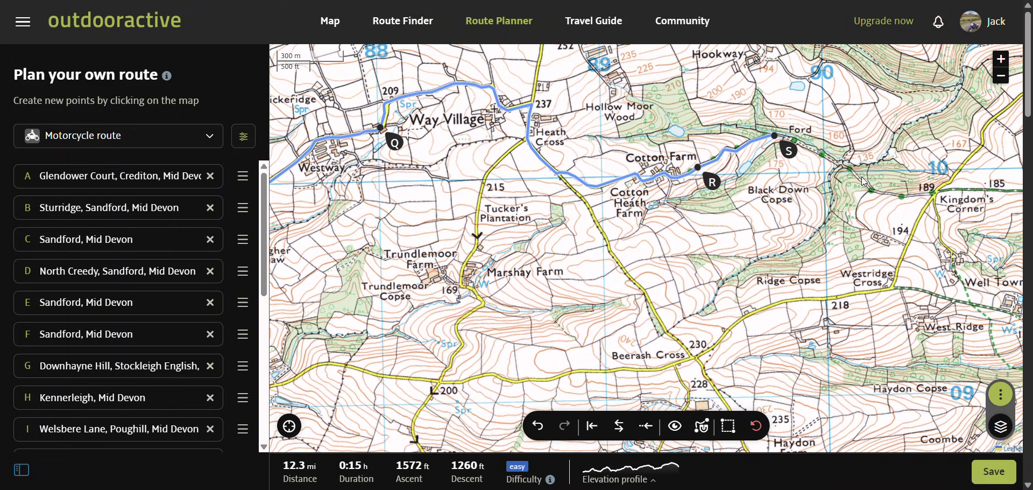
left_click(861, 178)
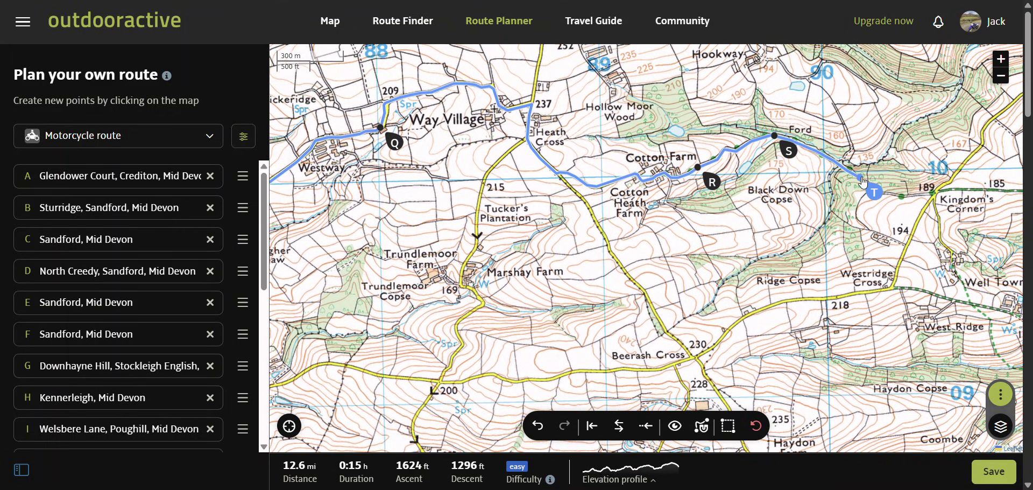
left_click(935, 195)
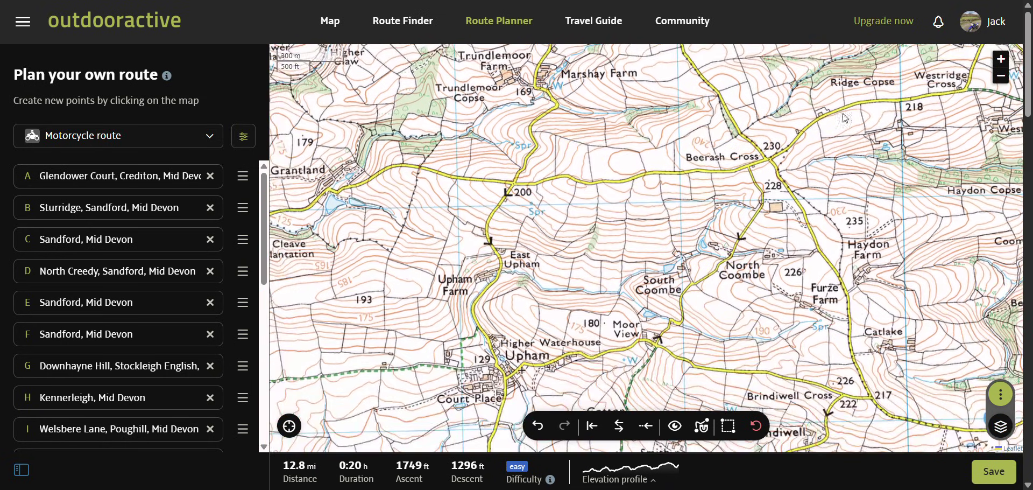
left_click(751, 167)
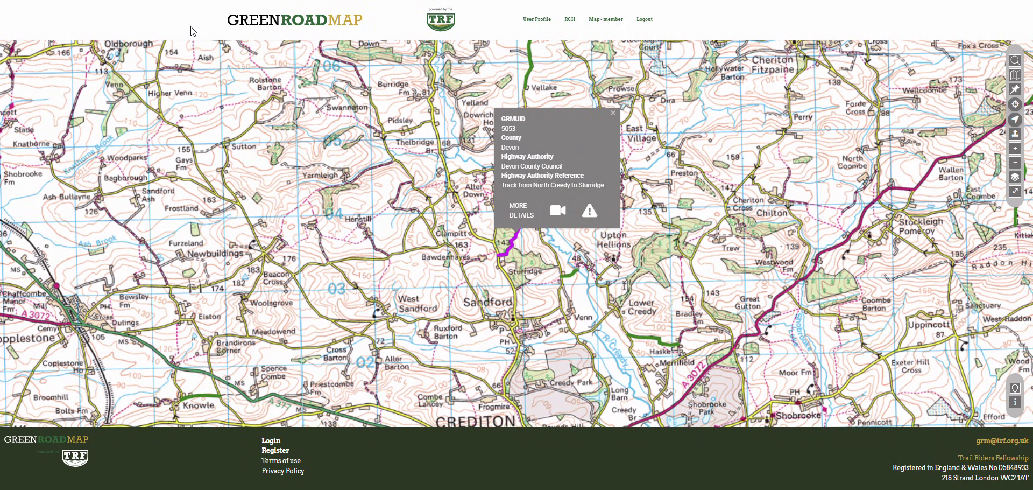
On the Green Road Map, close the Sturridge track's popup and examine the green lanes around Poughill, Upham and Way Village
left_click(613, 113)
left_click_drag(715, 104, 369, 454)
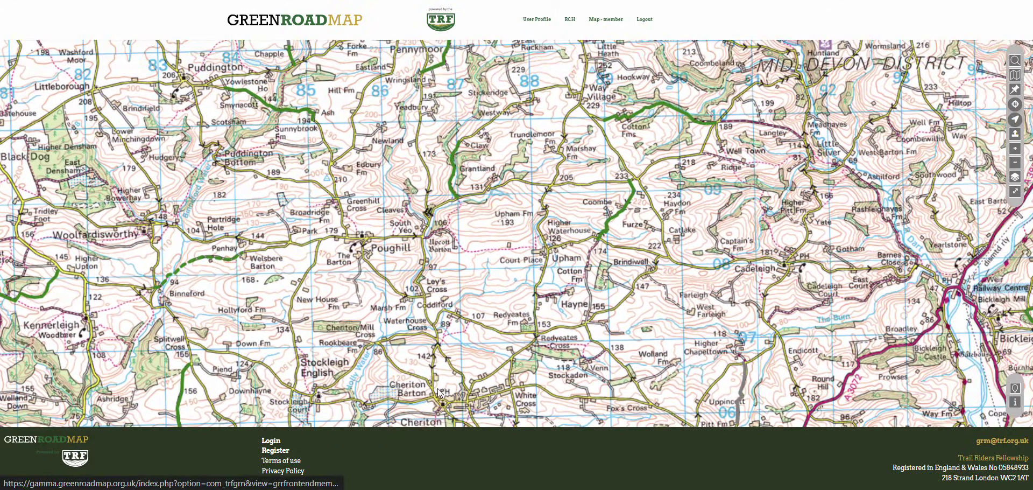
Review the full details and usability notes of Coombe Lane, the green lane north-east of Upham, and close its popup
left_click(615, 220)
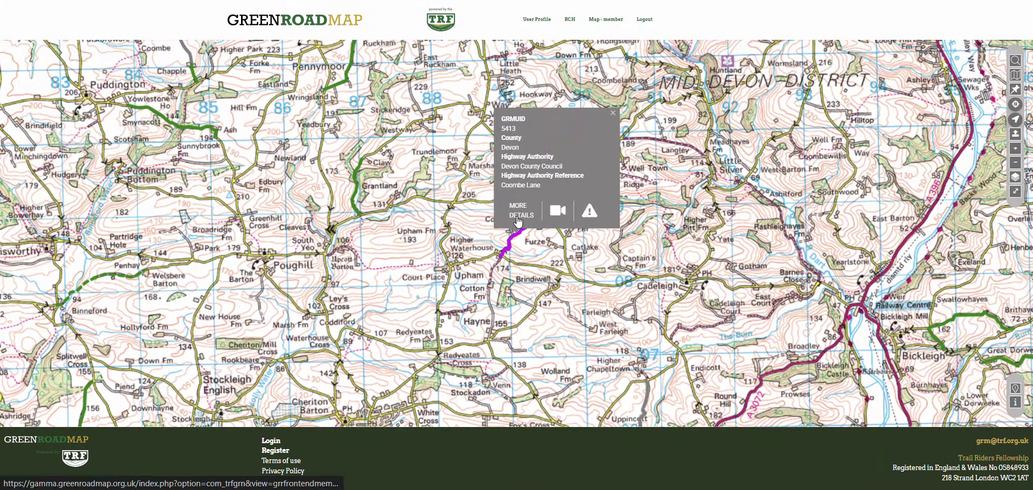
left_click(518, 218)
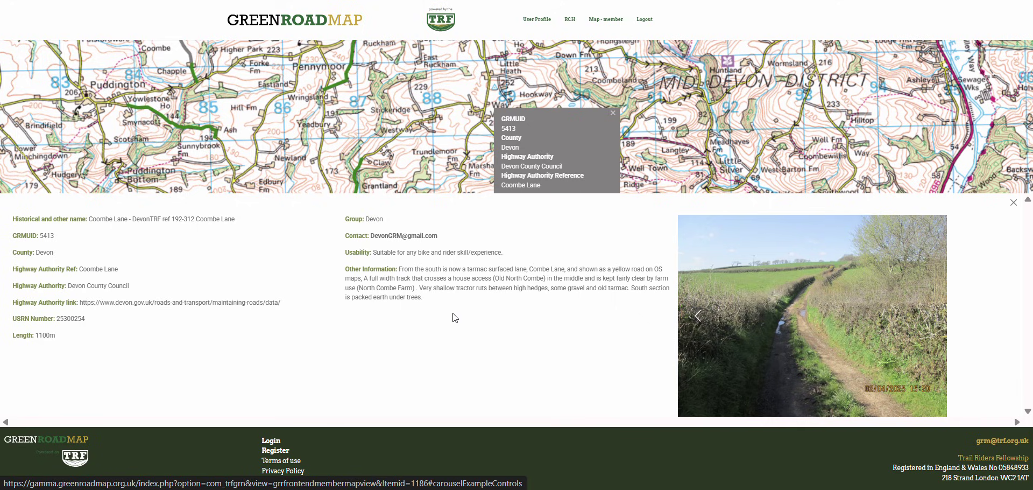
left_click(1013, 202)
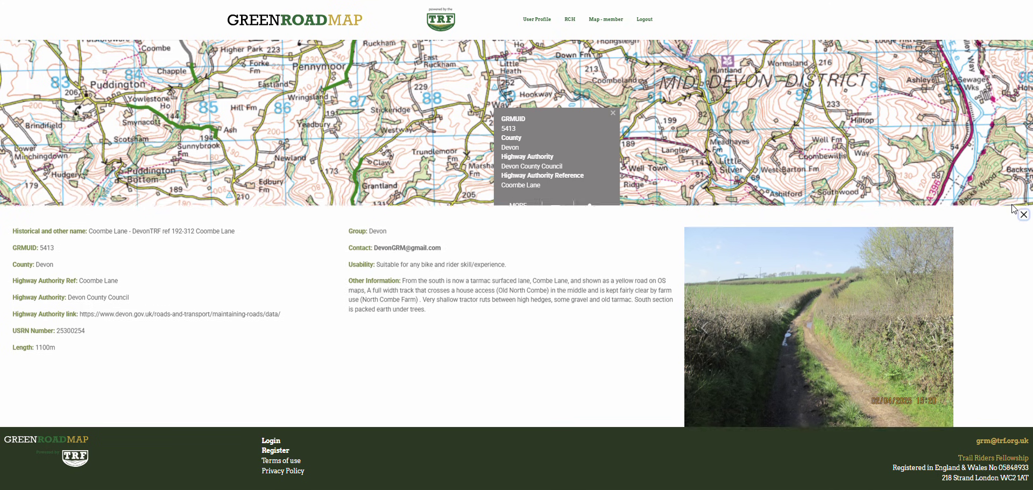
left_click(614, 113)
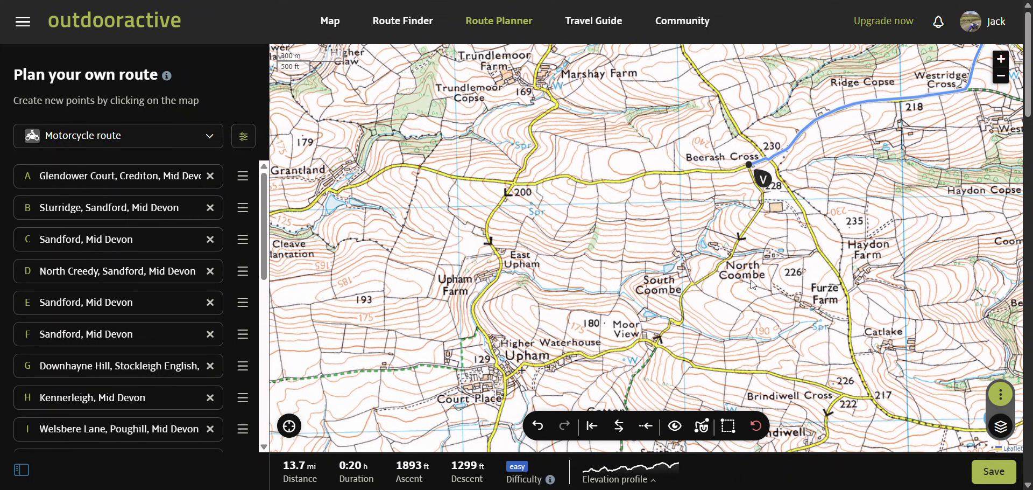
Turn off Follow paths and trace the route from Beerash Cross down the lane to the bend beside the building near spot height 228
left_click(736, 246)
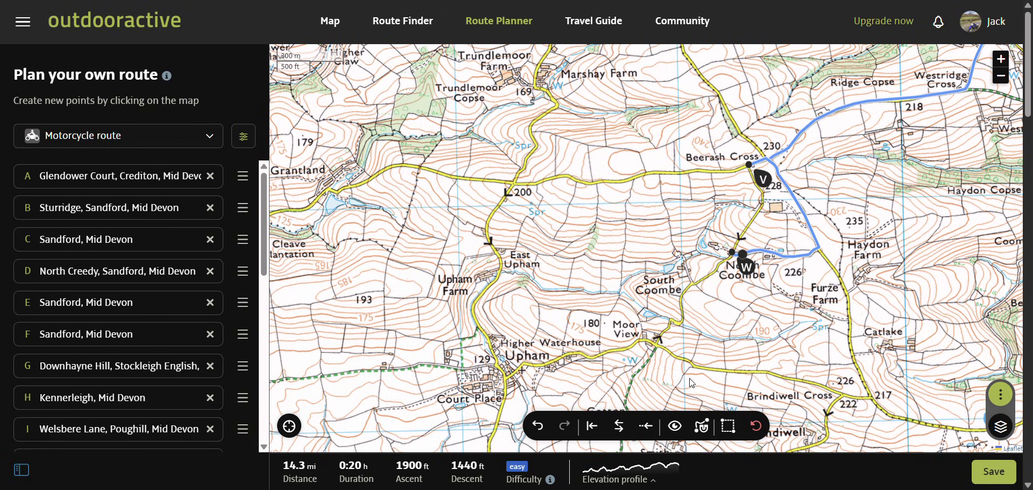
left_click(537, 425)
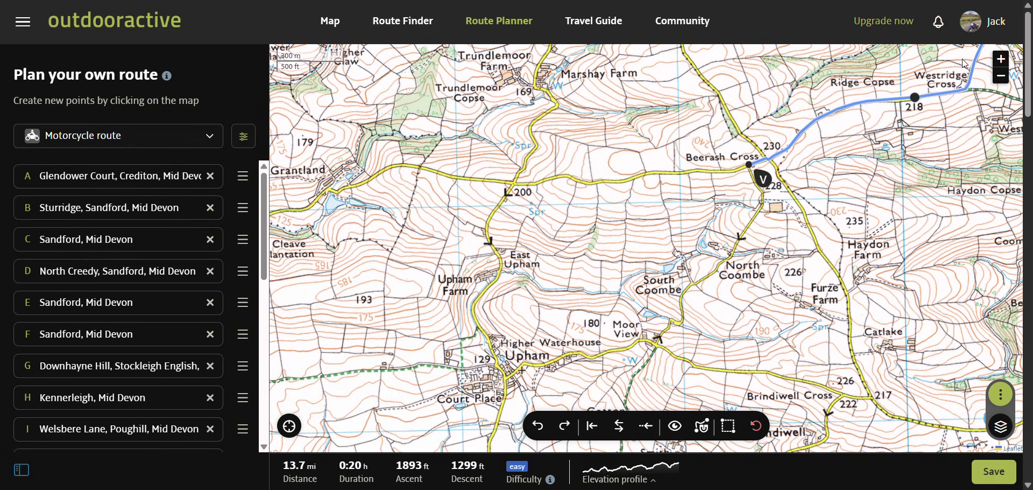
left_click(999, 61)
left_click_drag(941, 161, 823, 244)
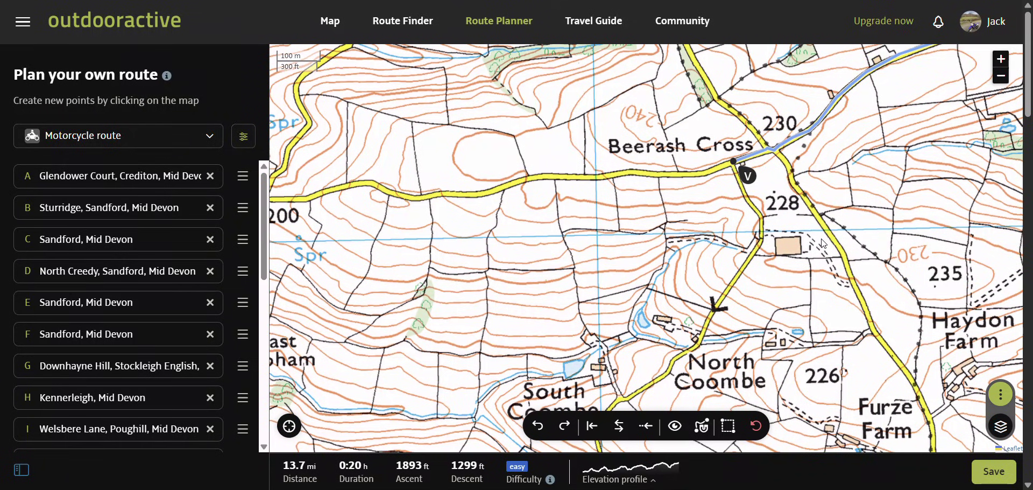
left_click(699, 430)
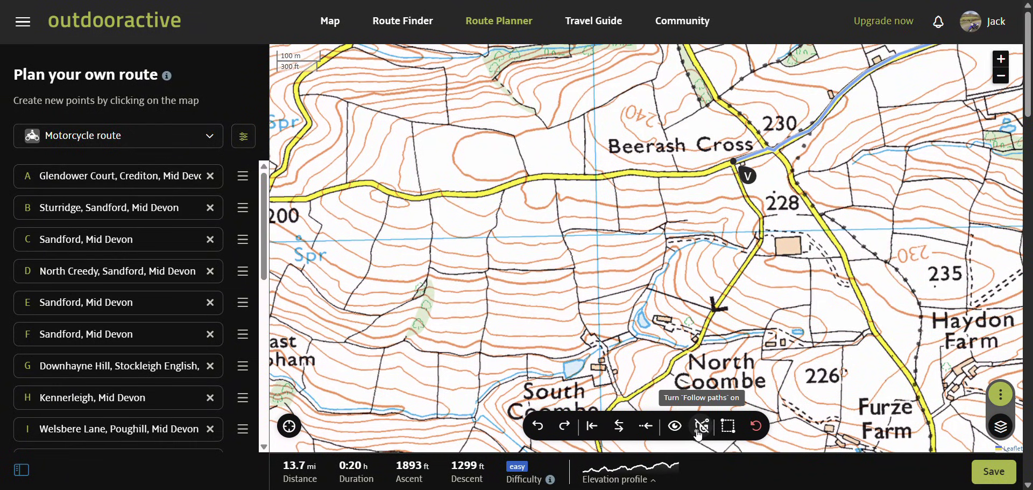
left_click(745, 196)
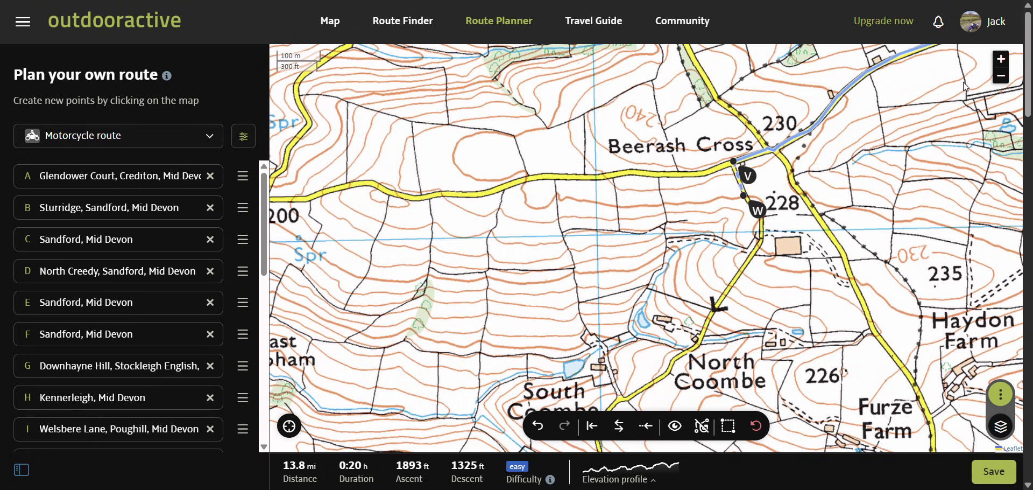
left_click(1001, 58)
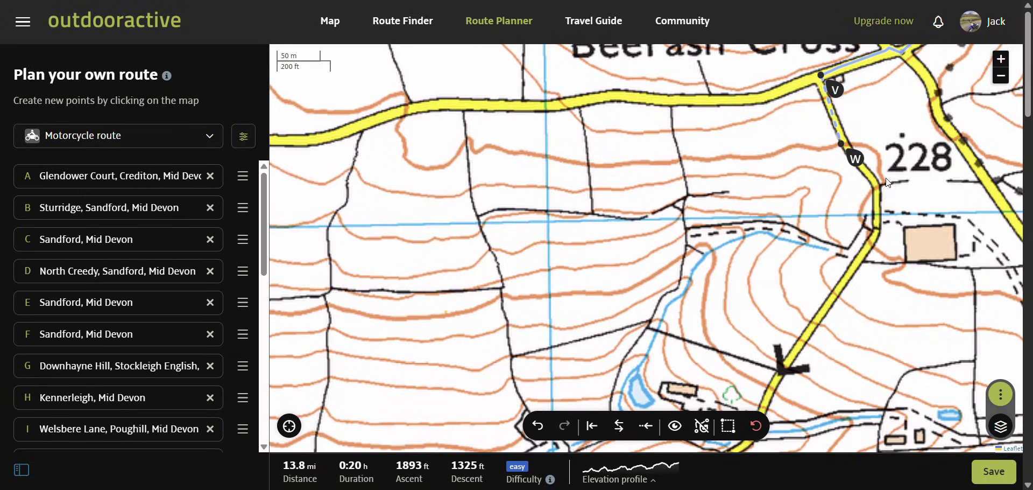
left_click(877, 182)
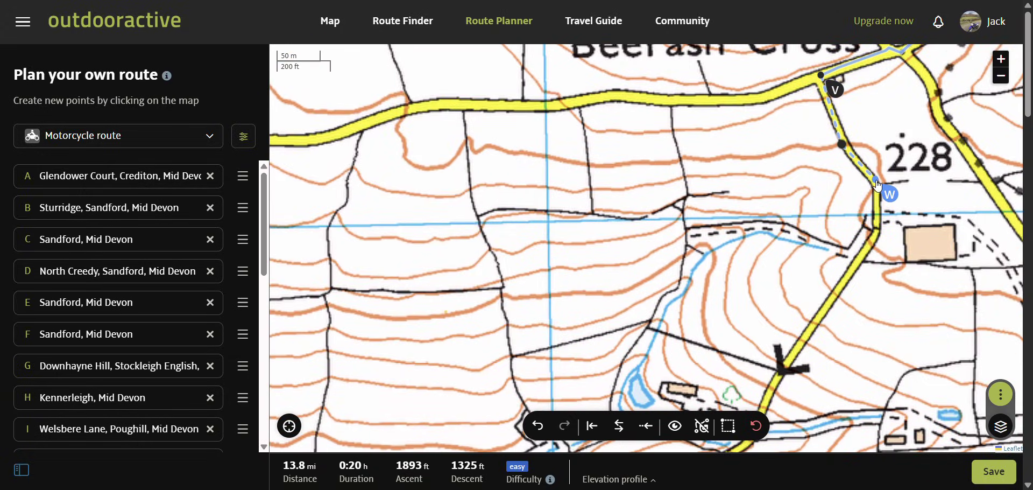
left_click(879, 229)
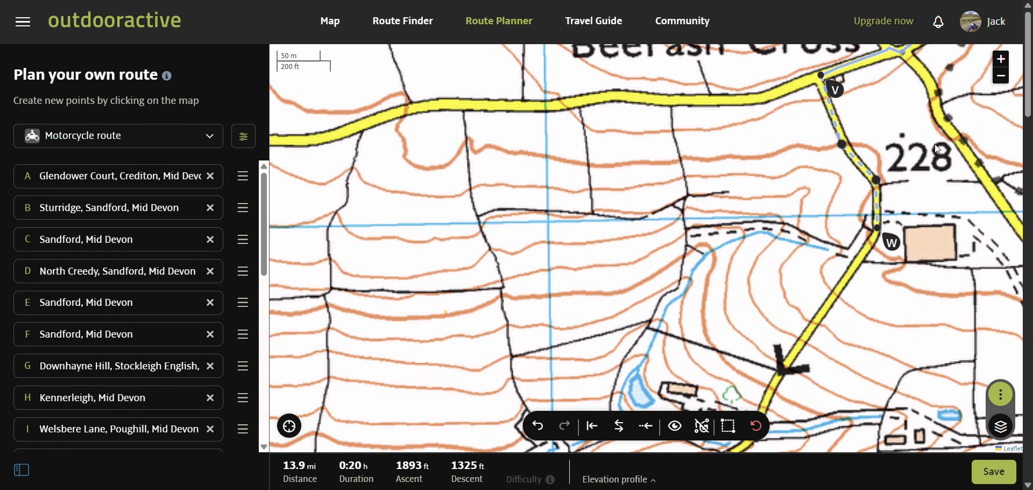
Trace the route onward by hand down the lane past North Coombe and South Coombe to the road junction at Moor View
left_click(1002, 76)
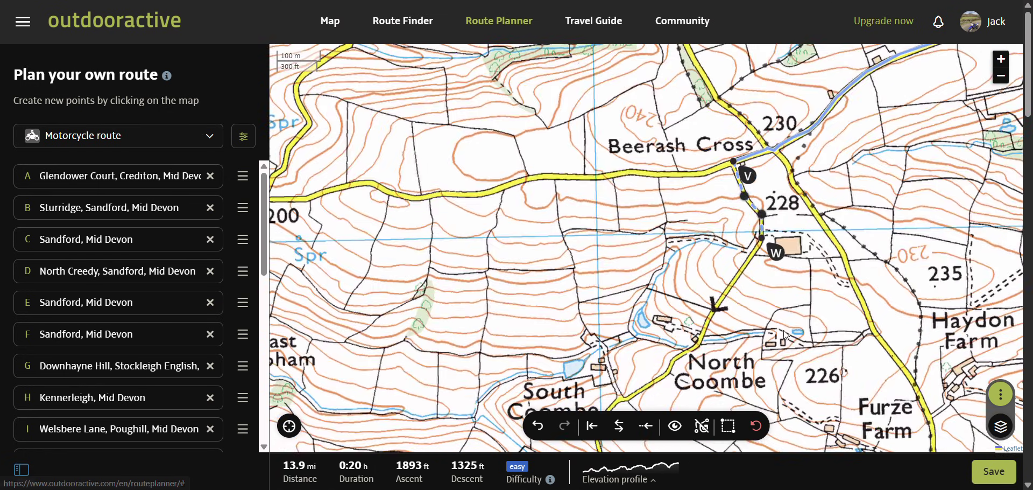
left_click(701, 333)
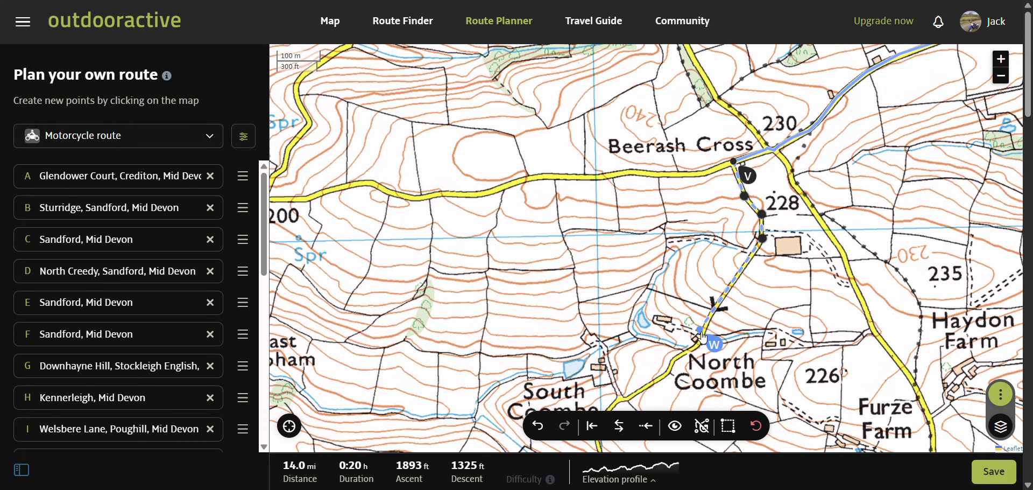
left_click_drag(703, 334, 764, 294)
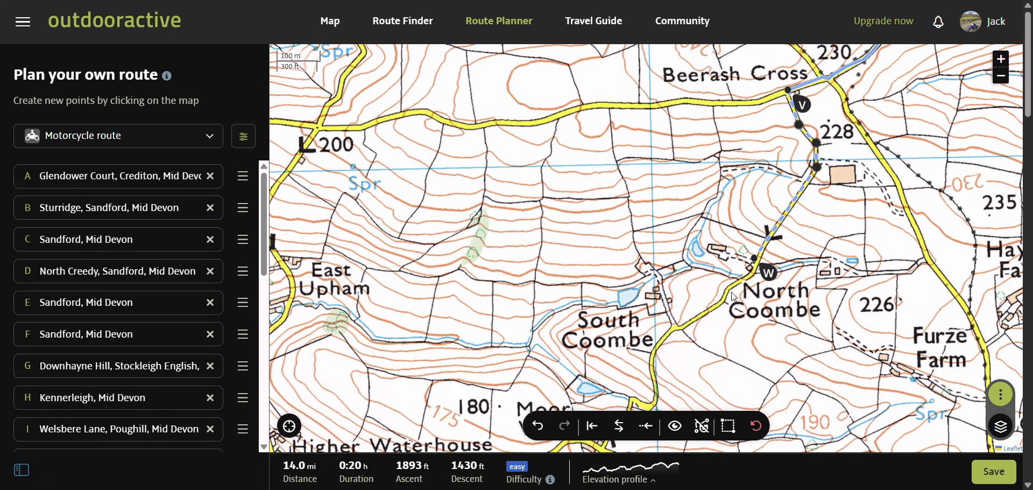
left_click(722, 312)
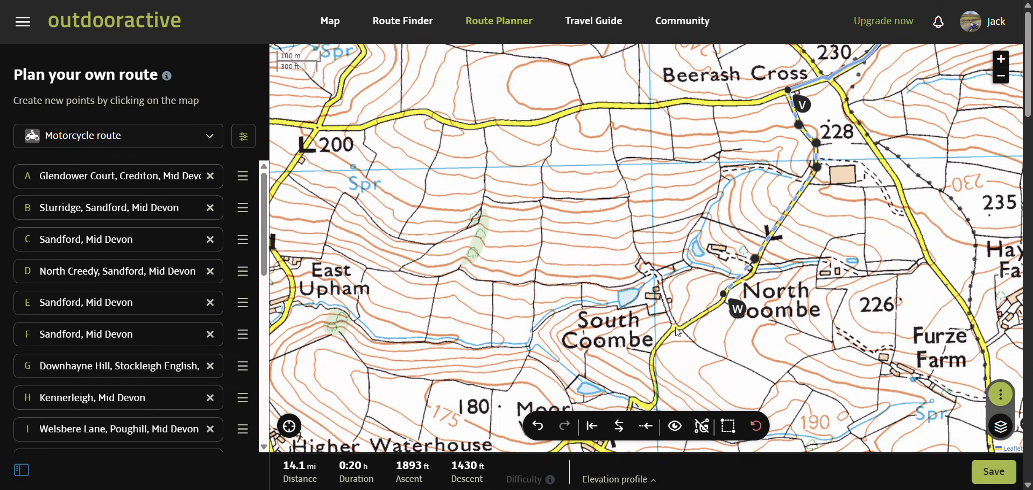
left_click(676, 336)
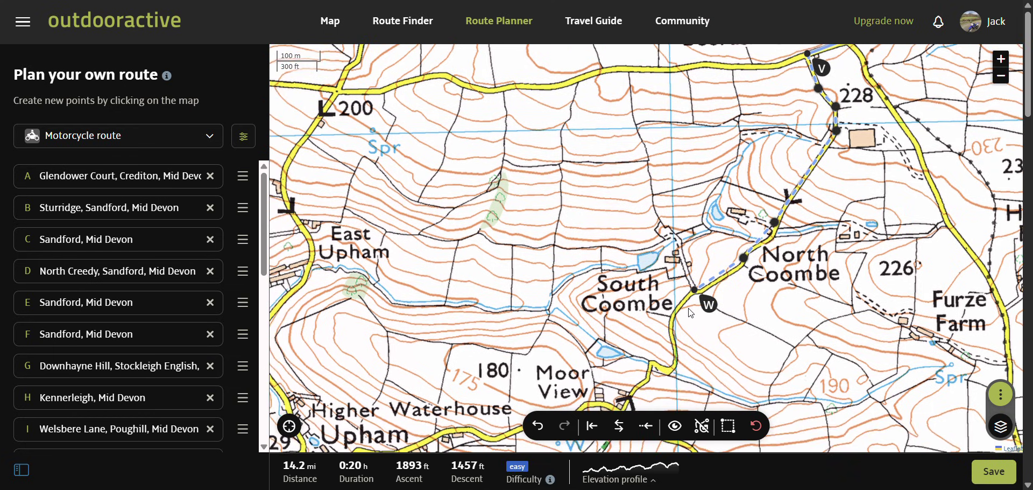
left_click(676, 358)
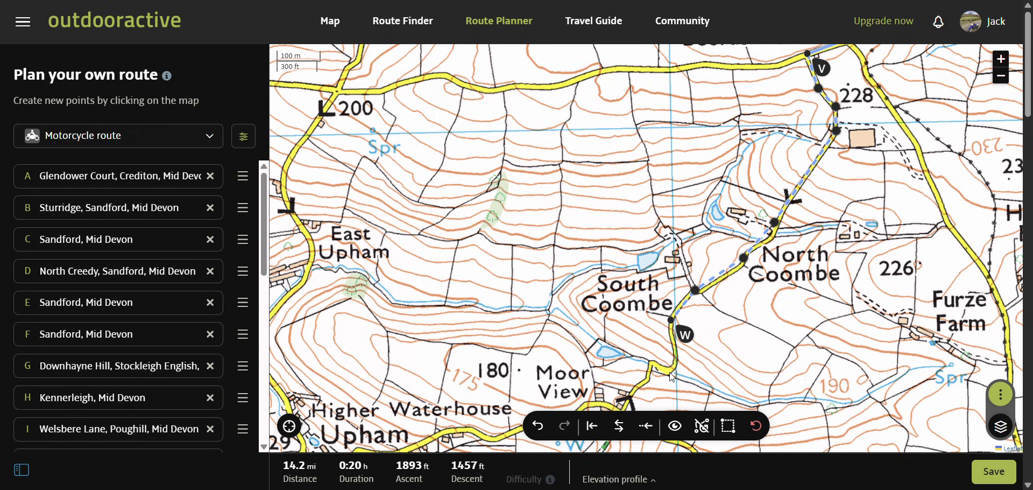
left_click(671, 375)
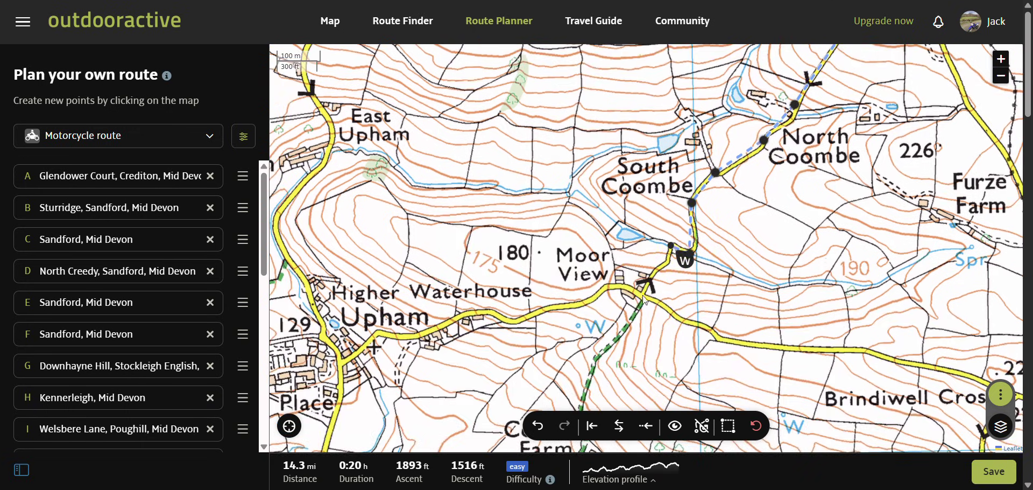
left_click(645, 296)
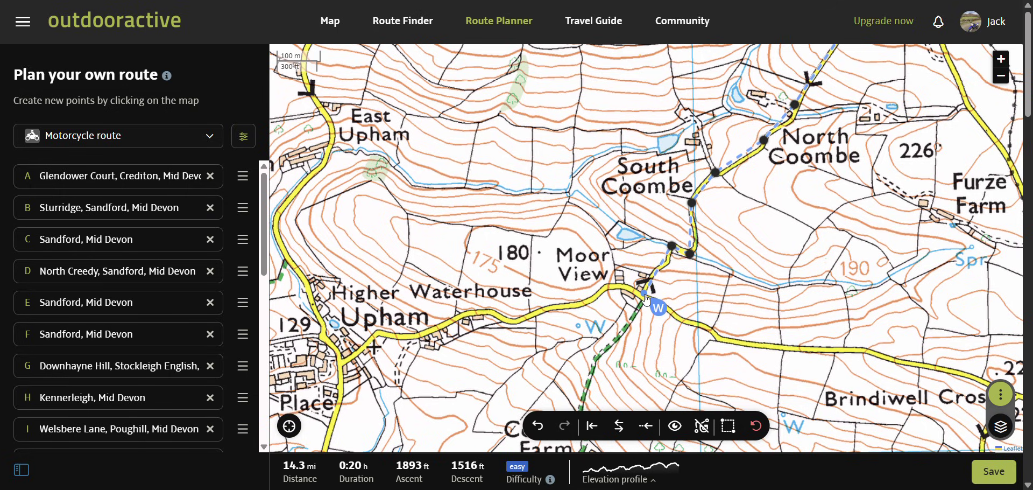
Turn Follow paths back on and extend the route via Brindiwell and Fox's Cross to the road near Pitt Farm with points X and Y
left_click(703, 427)
left_click(723, 335)
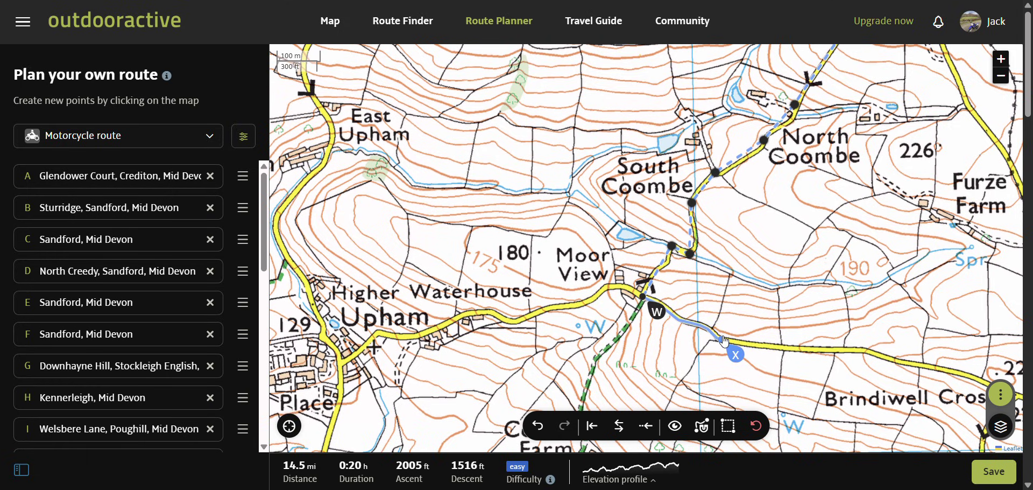
left_click(1002, 76)
left_click(1002, 76)
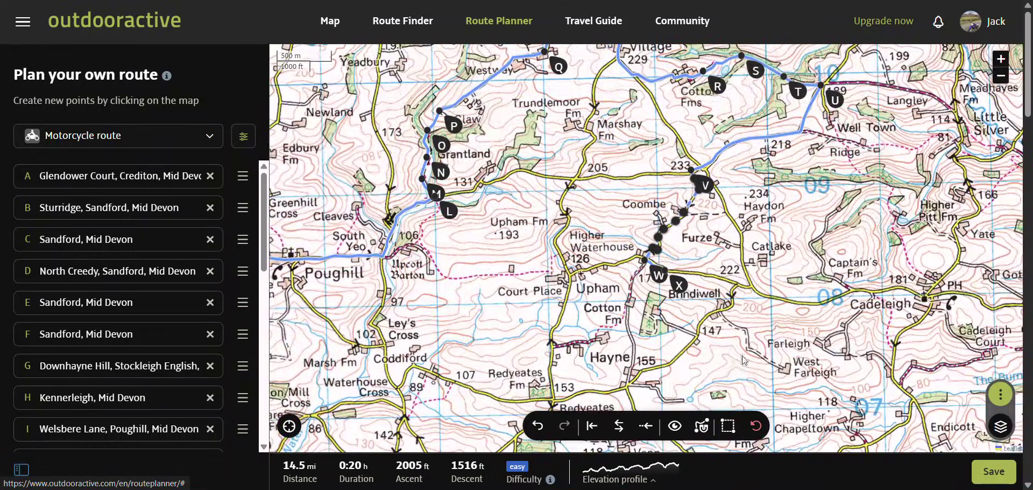
left_click_drag(695, 361, 665, 144)
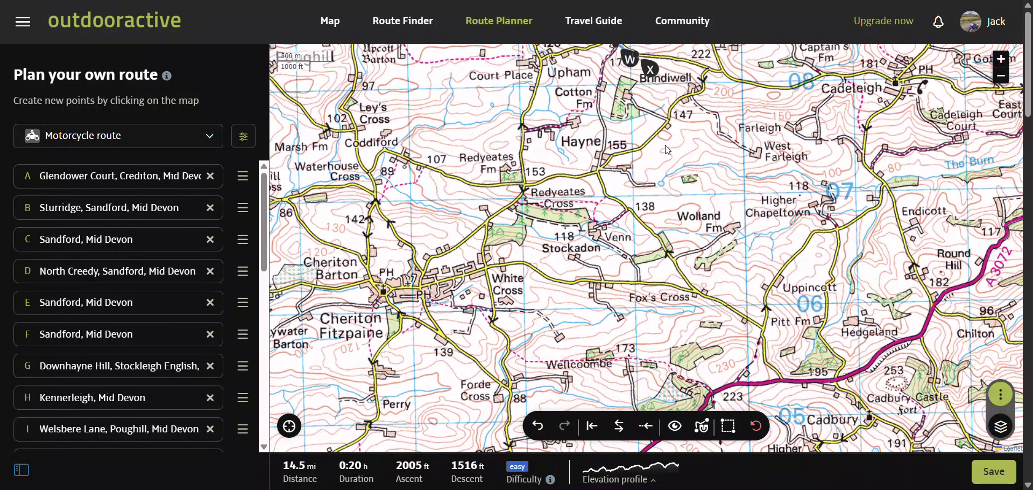
left_click(761, 334)
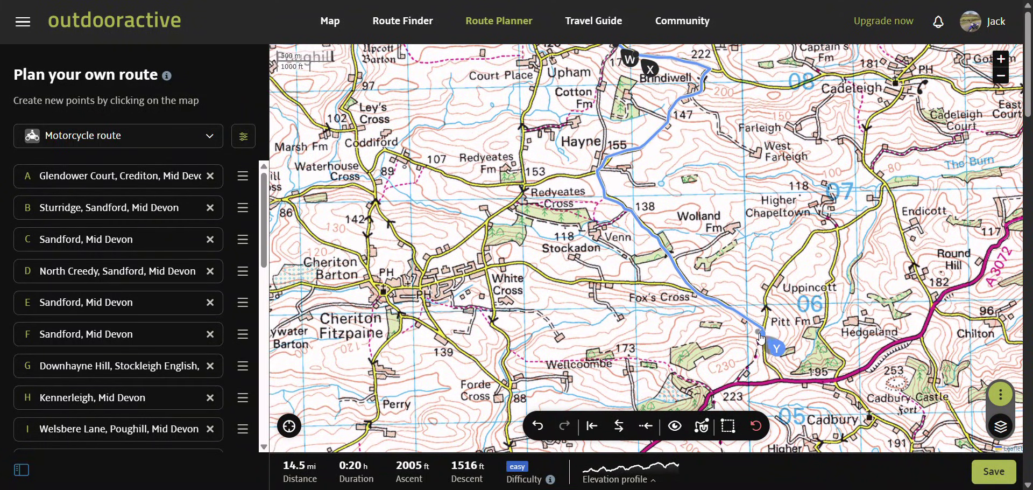
Continue the route down the green lane to the A3072 and on to Windmill Plantation with points Z, A and B
left_click(1000, 60)
left_click_drag(920, 295, 804, 76)
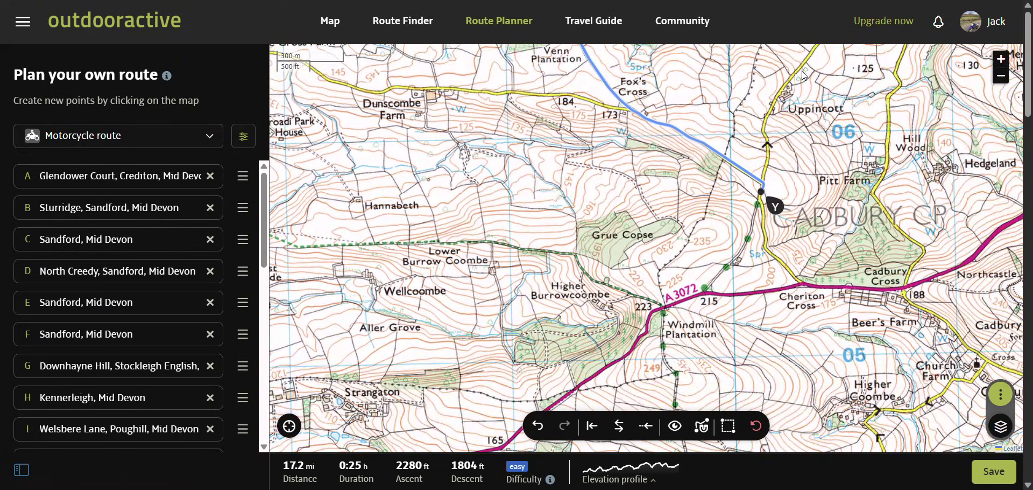
left_click(745, 243)
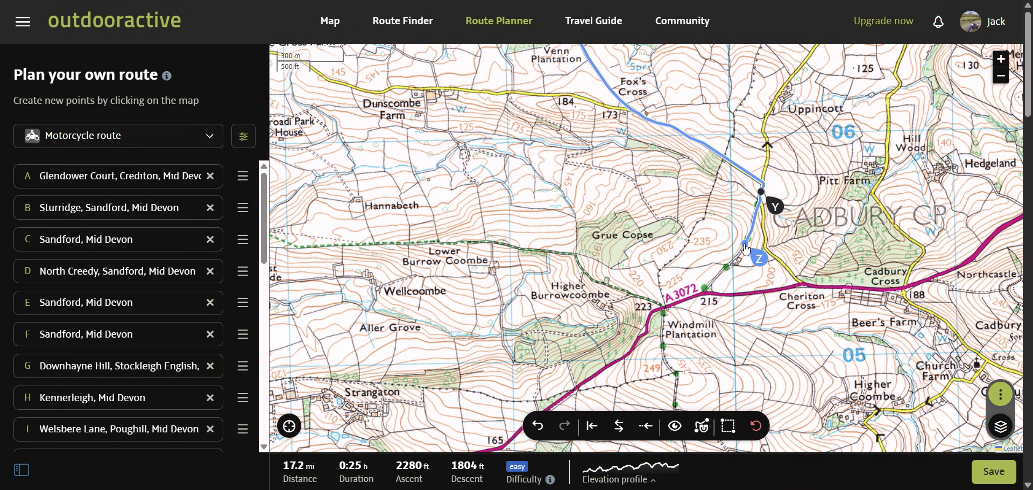
left_click(704, 293)
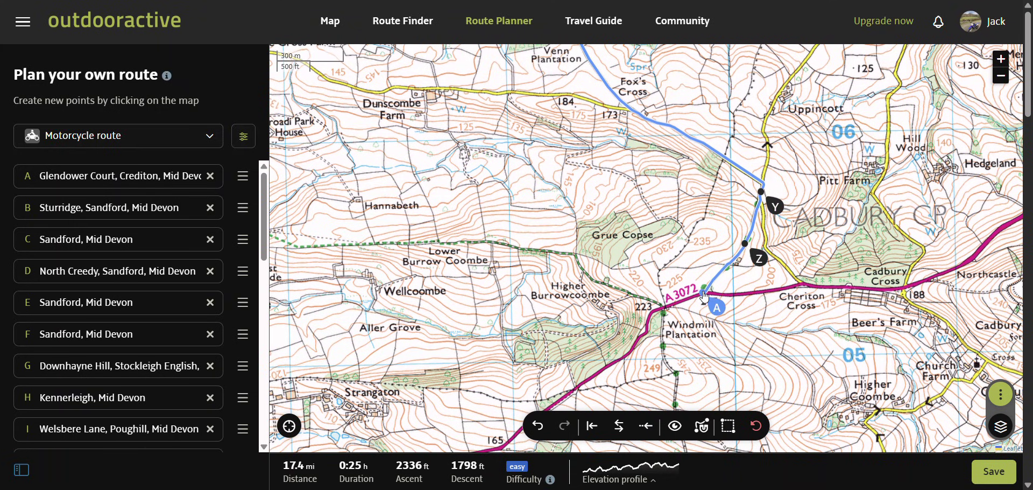
left_click(665, 346)
Continue the route along the green lane to the Kitlake road with points C to G, and on past Uppincott to the junction marked 97
left_click_drag(723, 369, 708, 72)
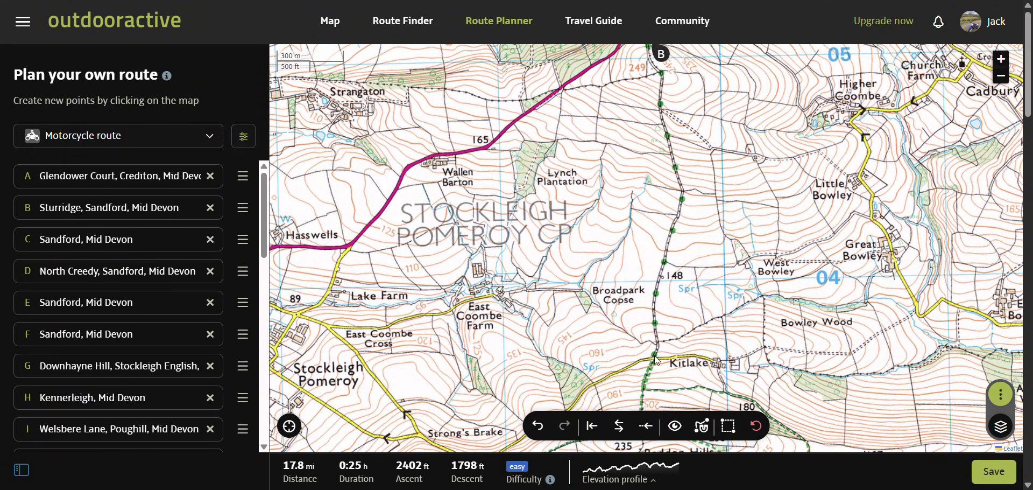
left_click(655, 356)
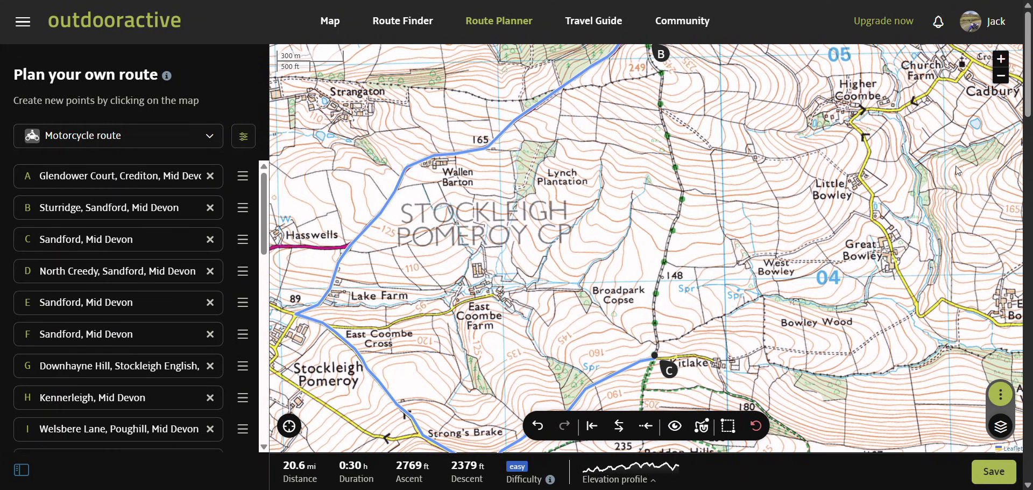
left_click(548, 433)
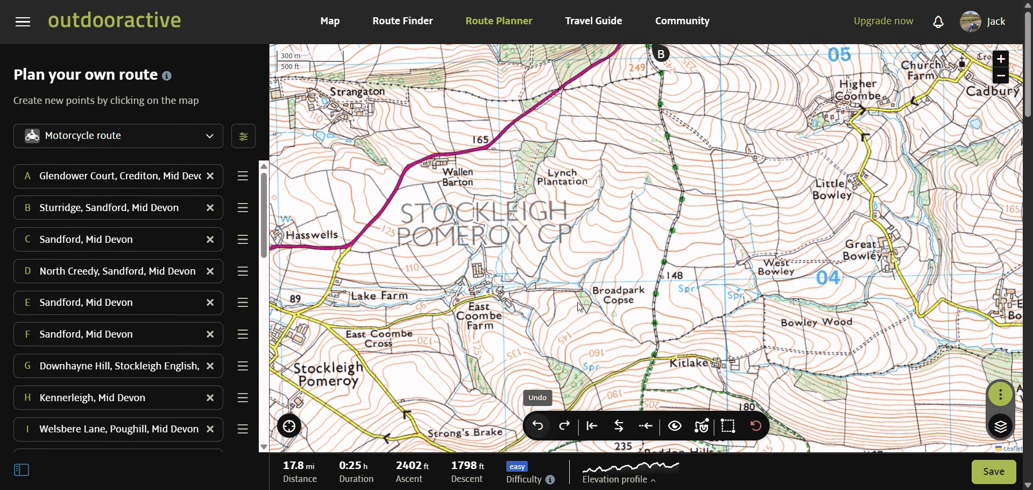
left_click(668, 133)
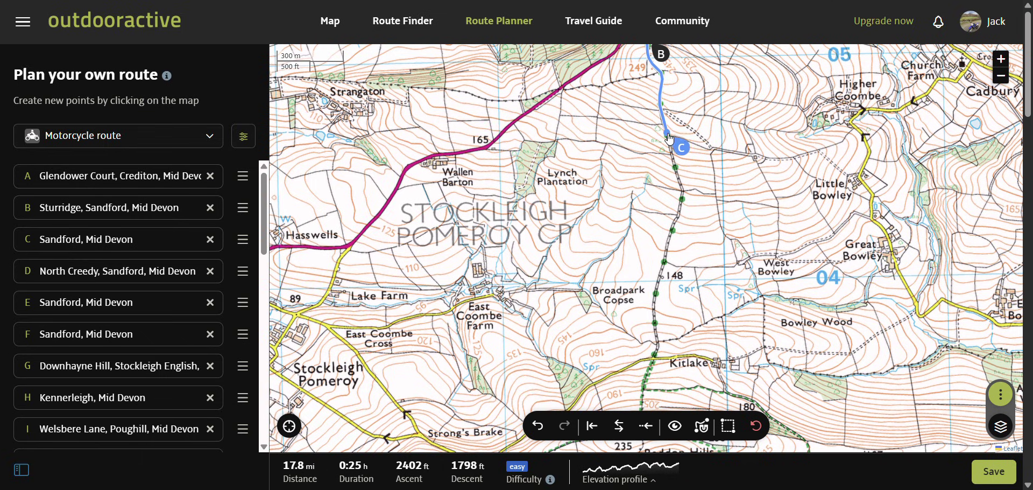
left_click(678, 210)
left_click(664, 262)
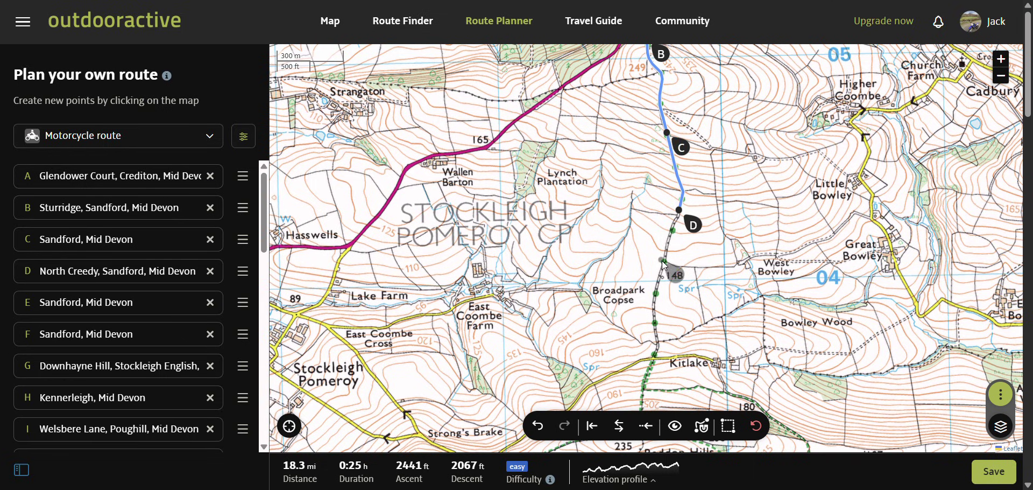
left_click(654, 318)
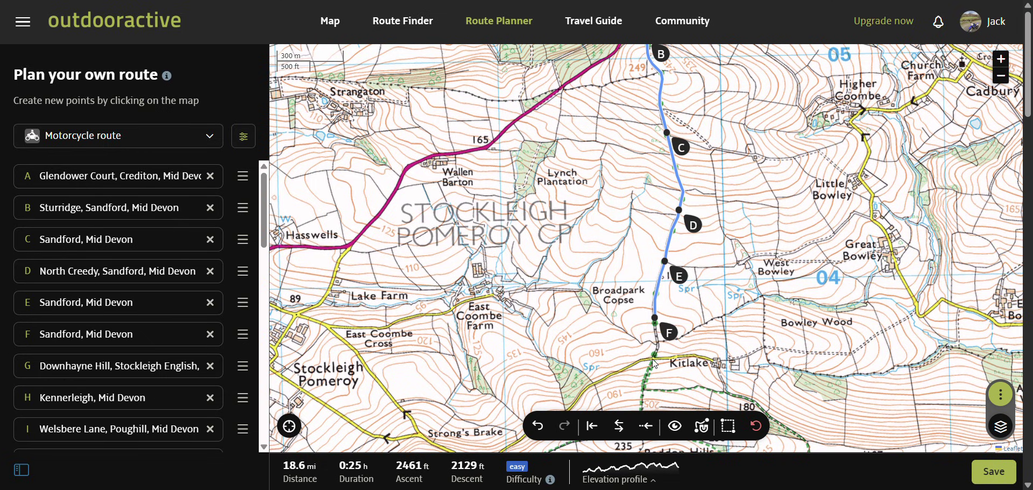
left_click(652, 358)
left_click_drag(576, 323, 689, 114)
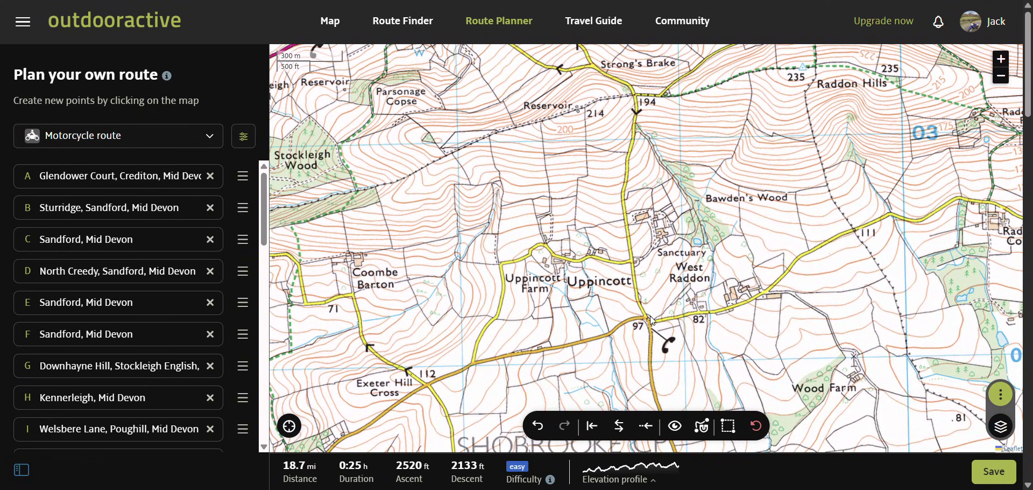
left_click(647, 319)
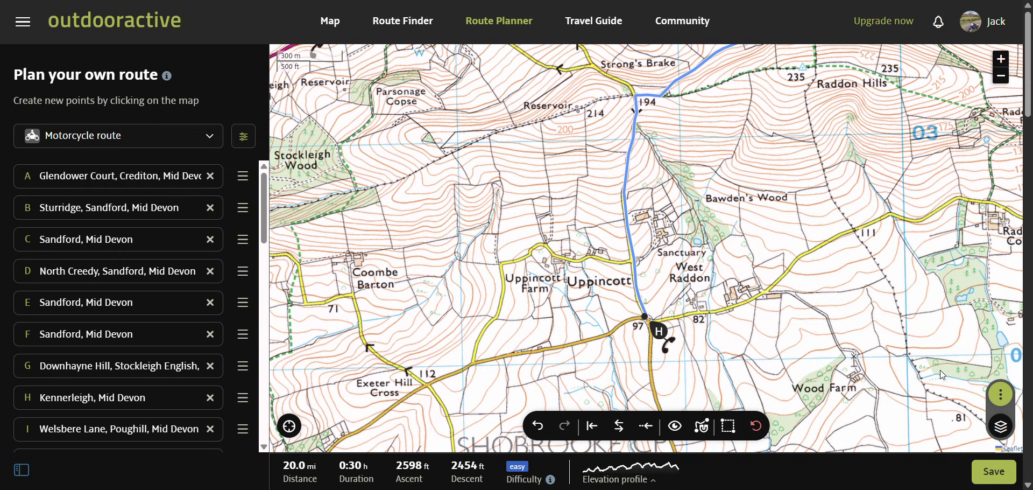
Close the loop by adding starting point A in Crediton to the route again as the final point after H, and review the whole loop
left_click(1001, 76)
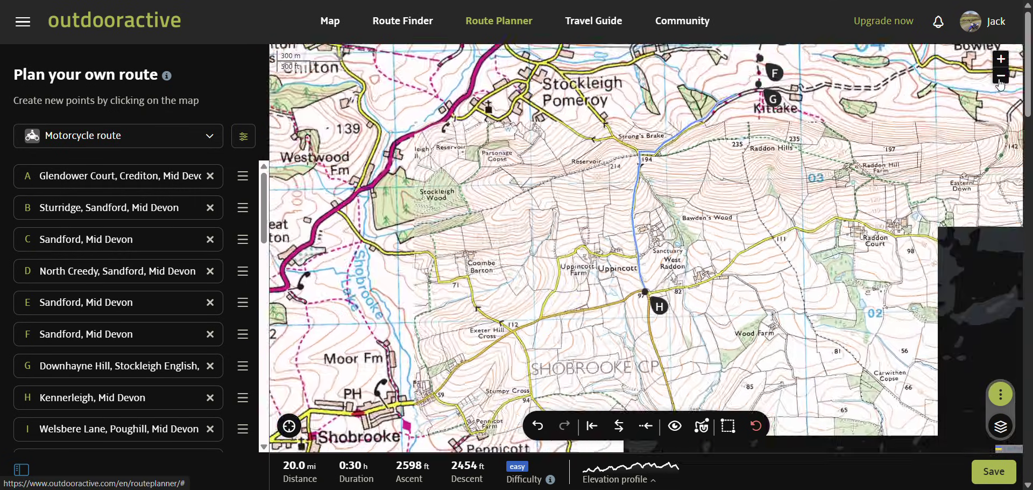
left_click(1001, 76)
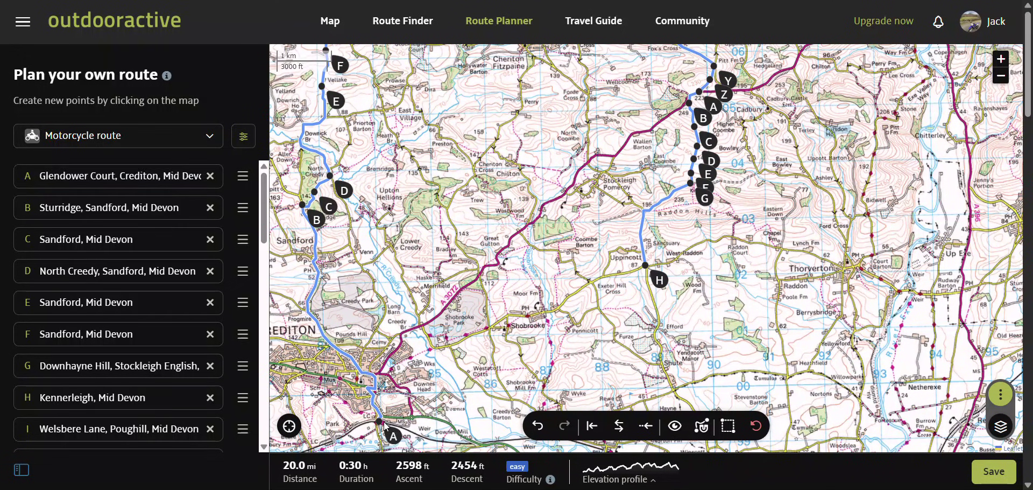
left_click(393, 439)
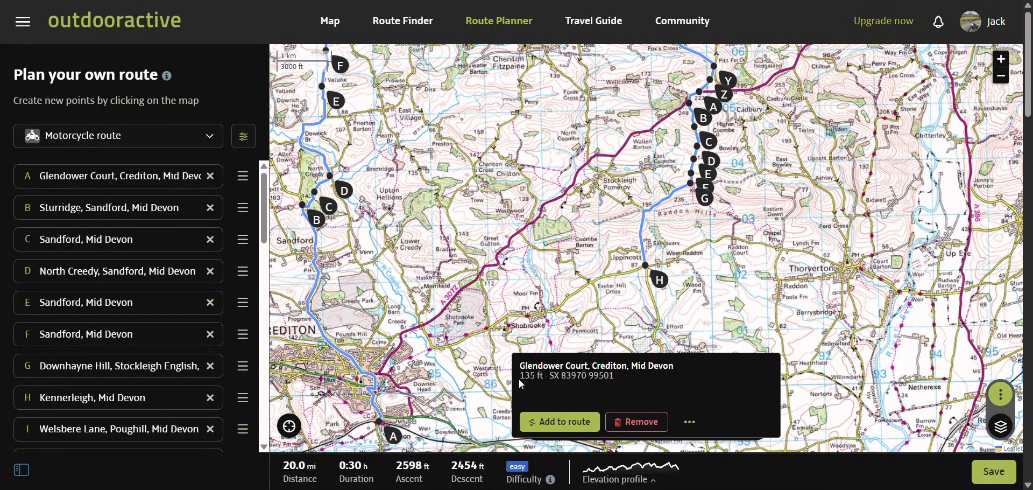
left_click(567, 422)
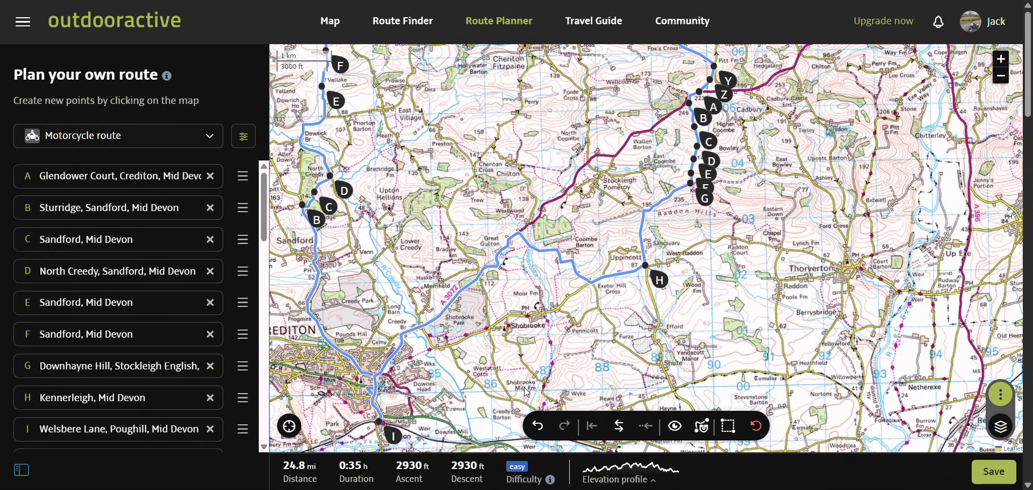
left_click_drag(478, 354, 602, 422)
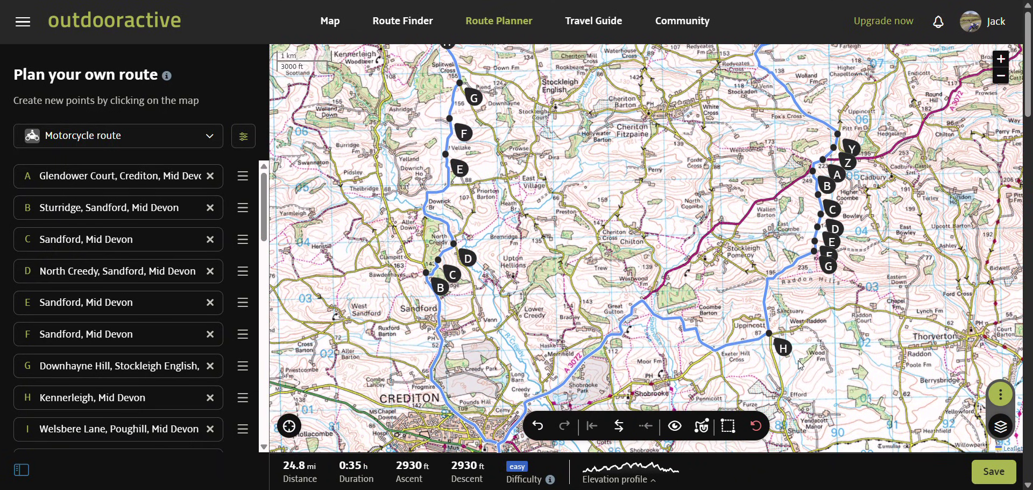
left_click(1002, 77)
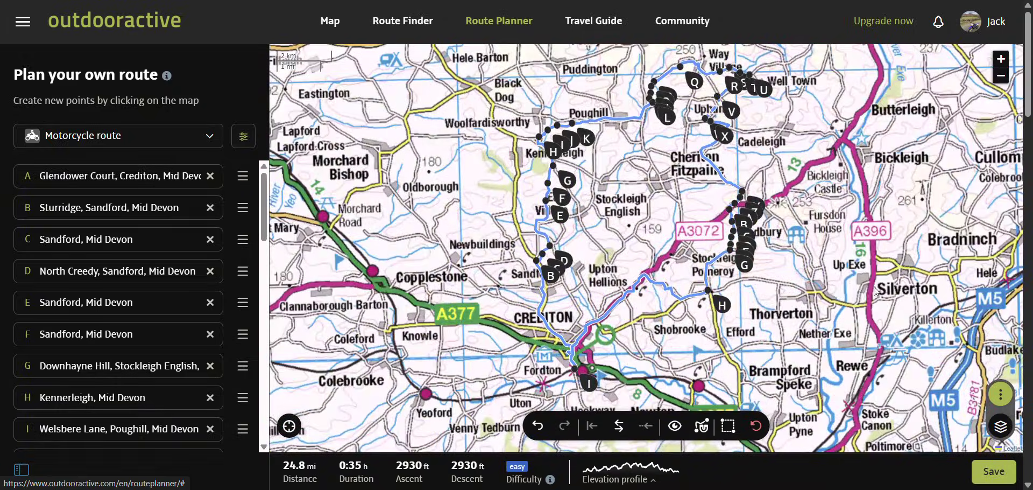
left_click_drag(781, 293, 850, 310)
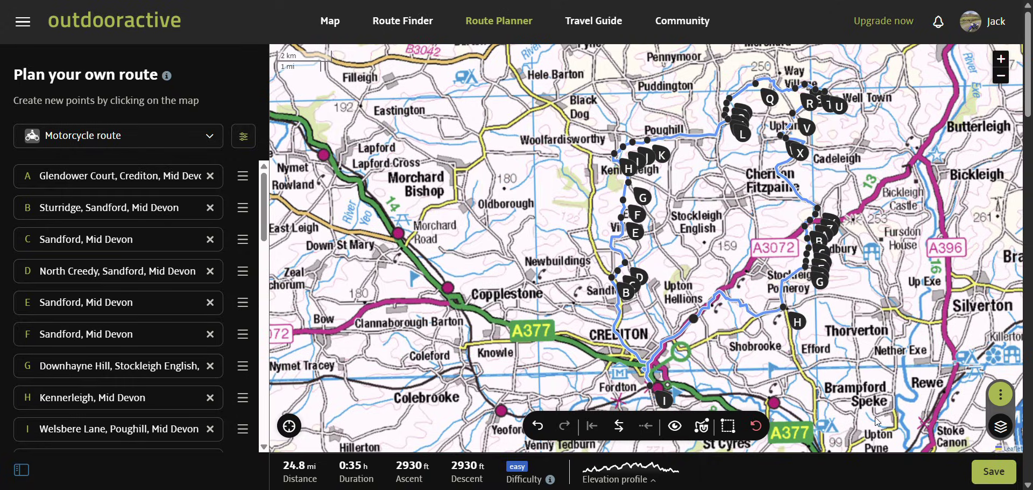
Save the route as a plan titled "Short Mid Devon" and open the saved plan
left_click(989, 473)
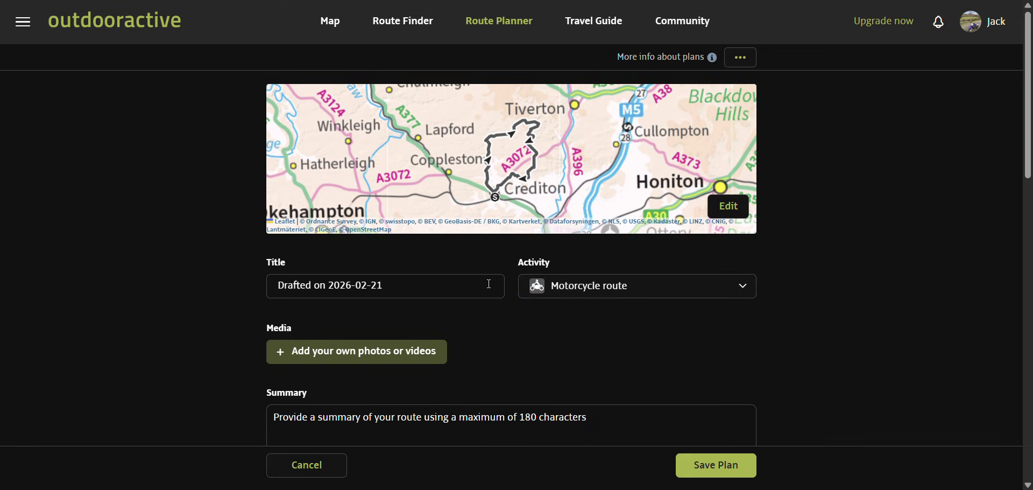
left_click_drag(489, 284, 191, 285)
key("BackSpace")
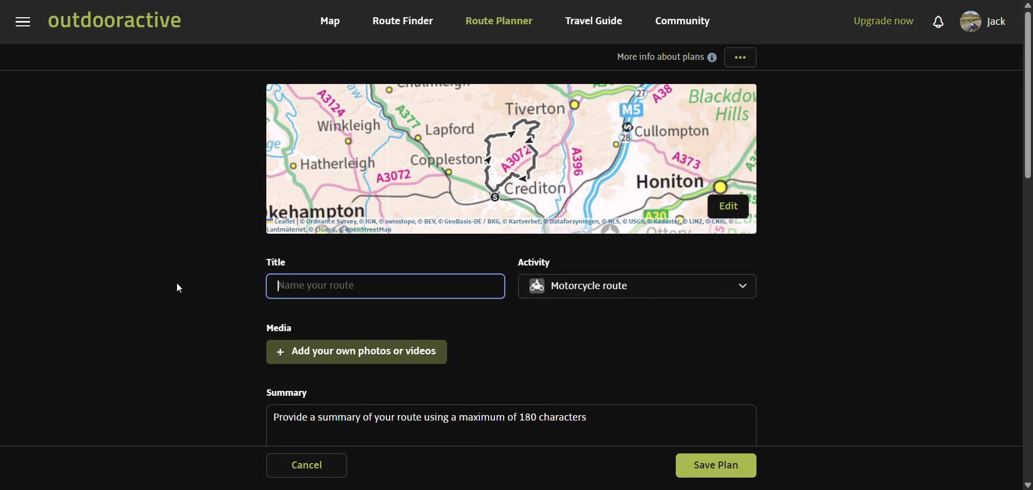
type("ShortMid")
key("BackSpace")
key("BackSpace")
key("BackSpace")
type("Mo")
key("BackSpace")
type("id Devon")
left_click(733, 466)
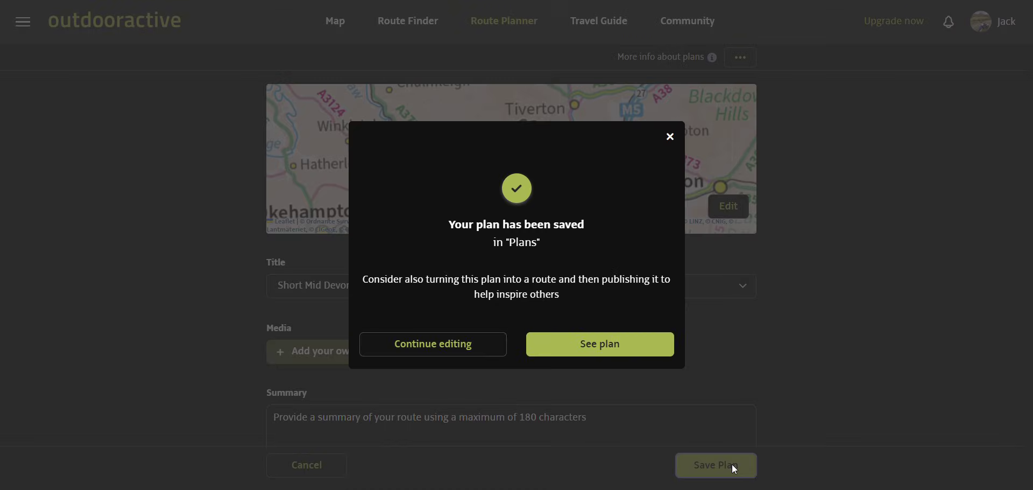
left_click(638, 352)
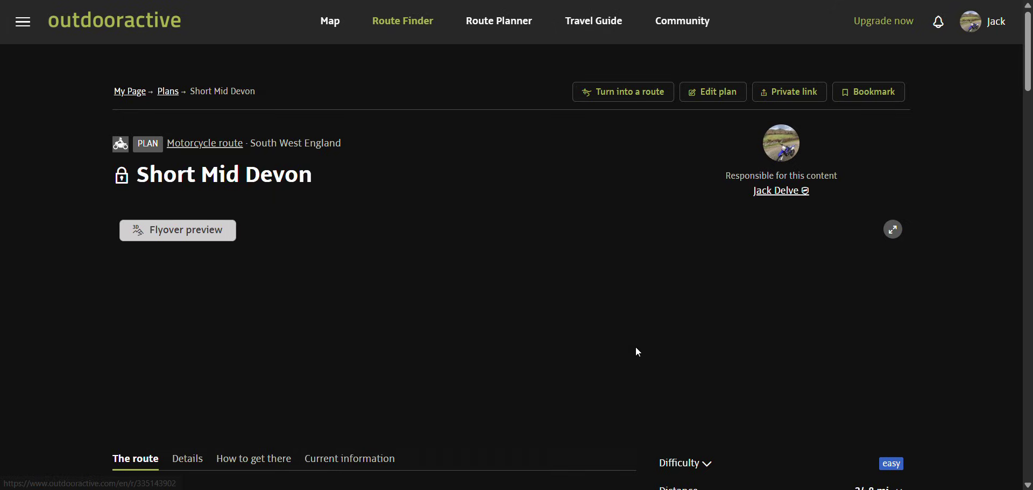